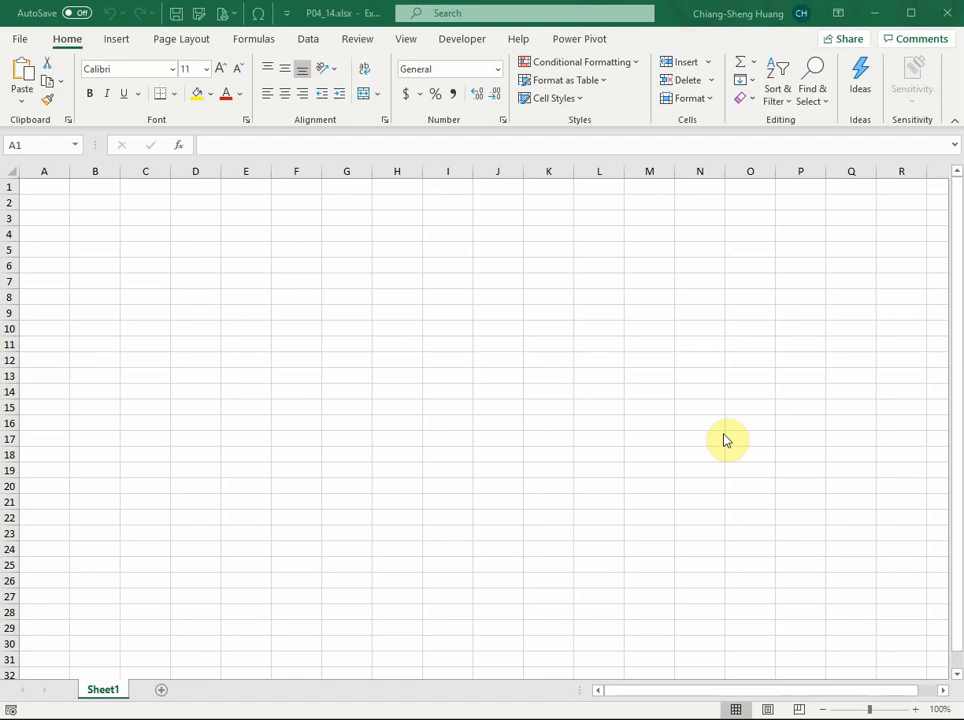
Open the workbook's Power Pivot data model and show the Stores table.
click(577, 42)
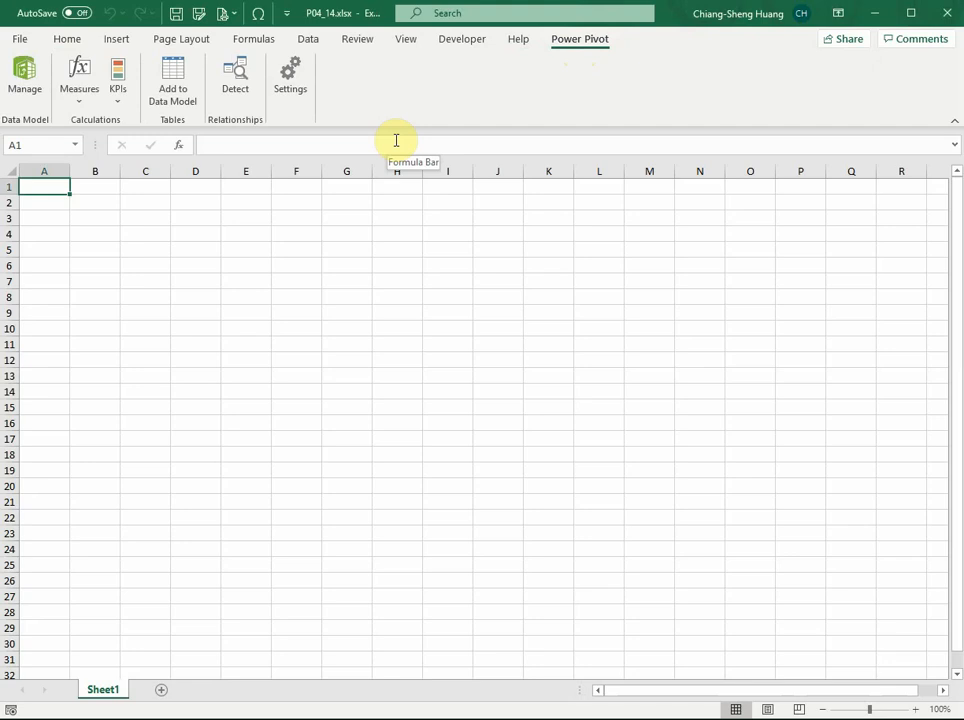
click(34, 88)
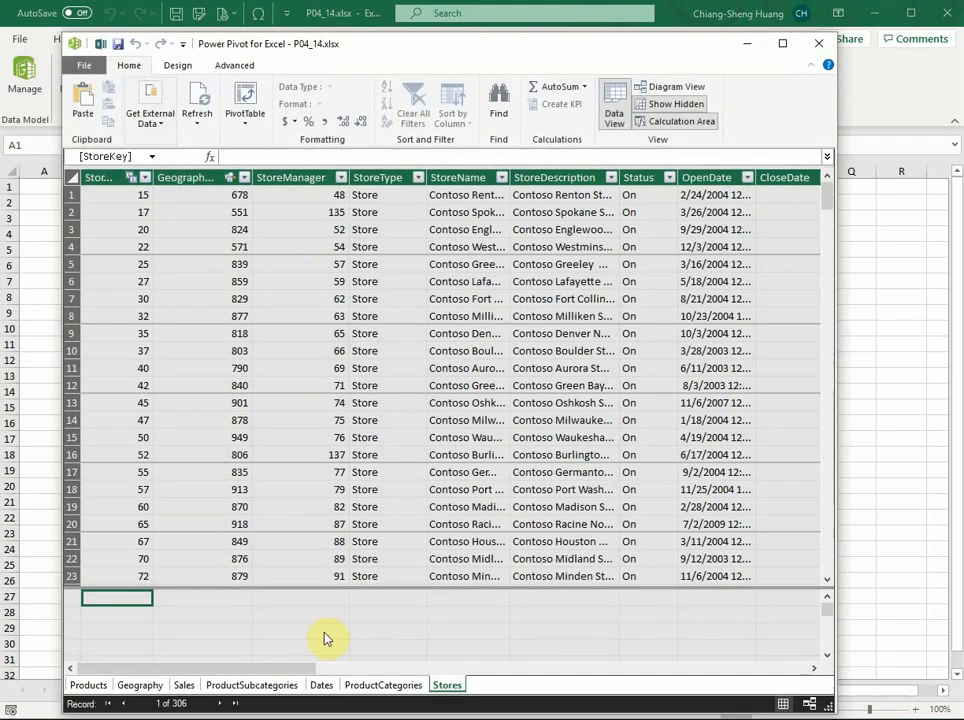
click(446, 688)
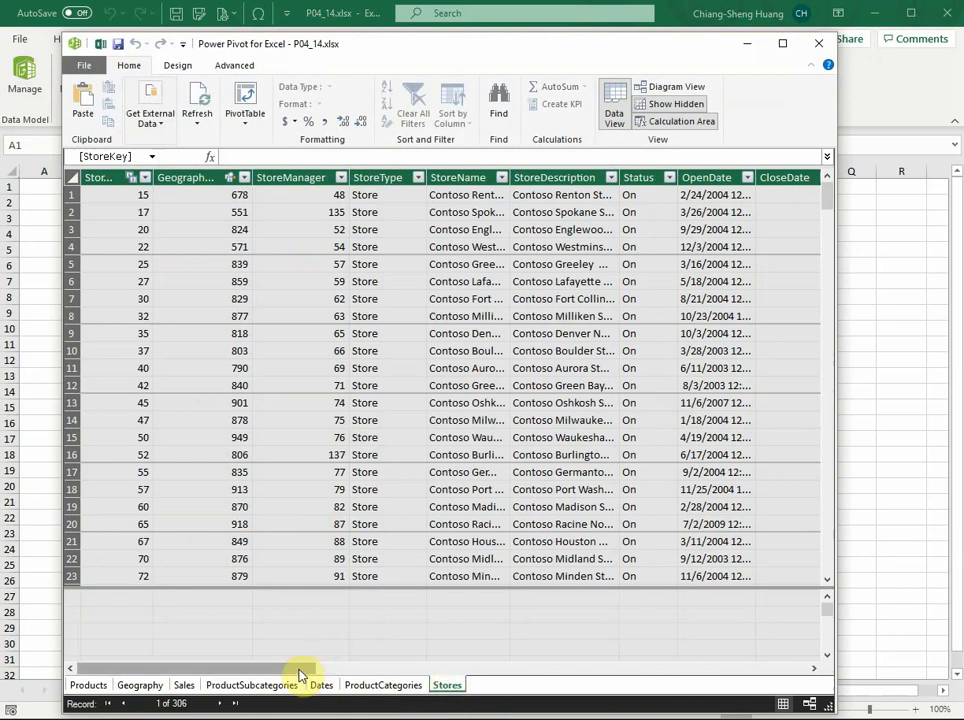
Add a calculated column named Large Store to the Stores table with the formula IF(Stores[SellingAreaSize]>800,1,0).
drag(300, 675, 841, 664)
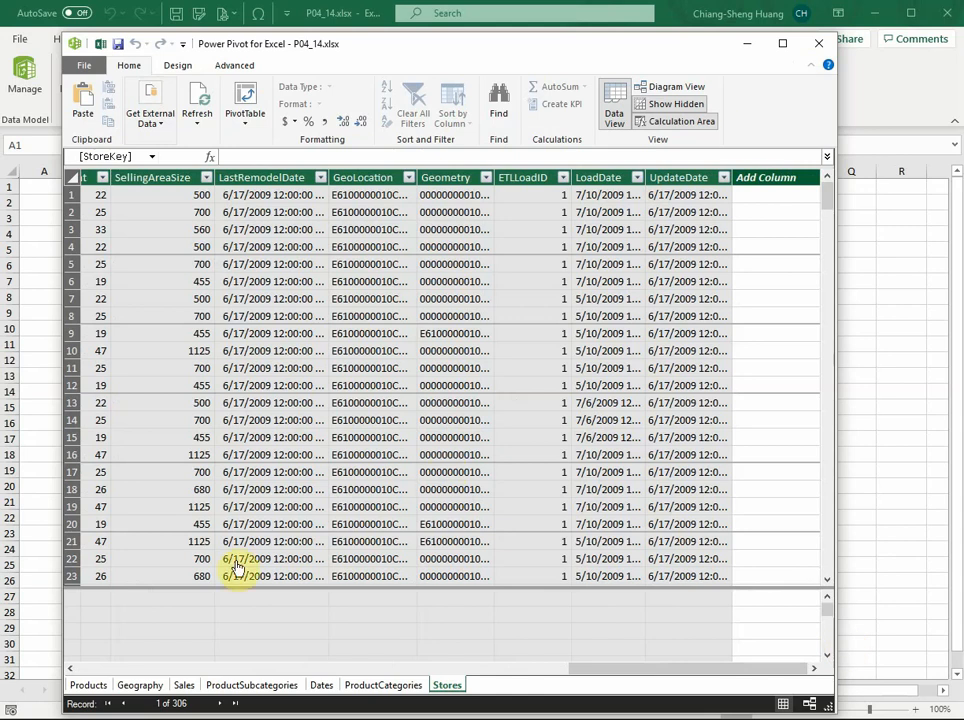
click(761, 177)
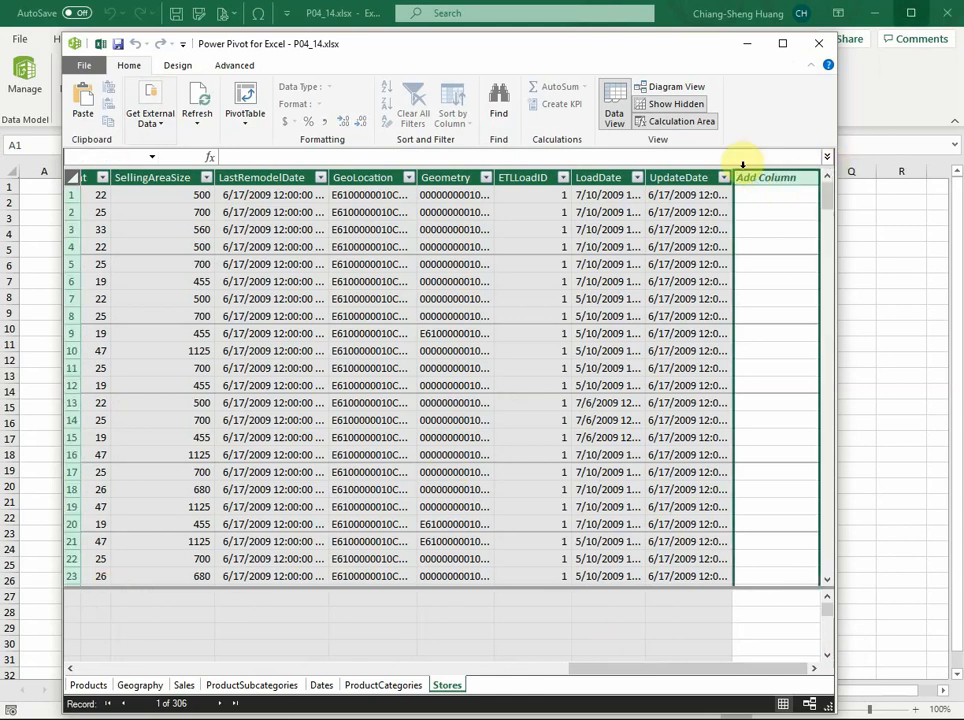
click(686, 157)
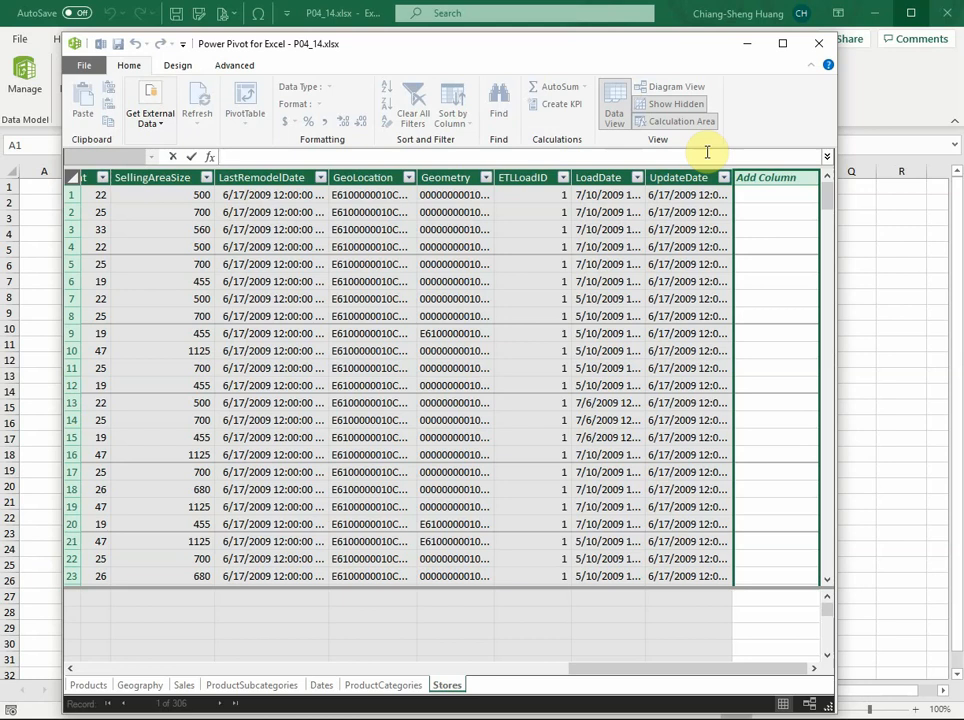
text(La)
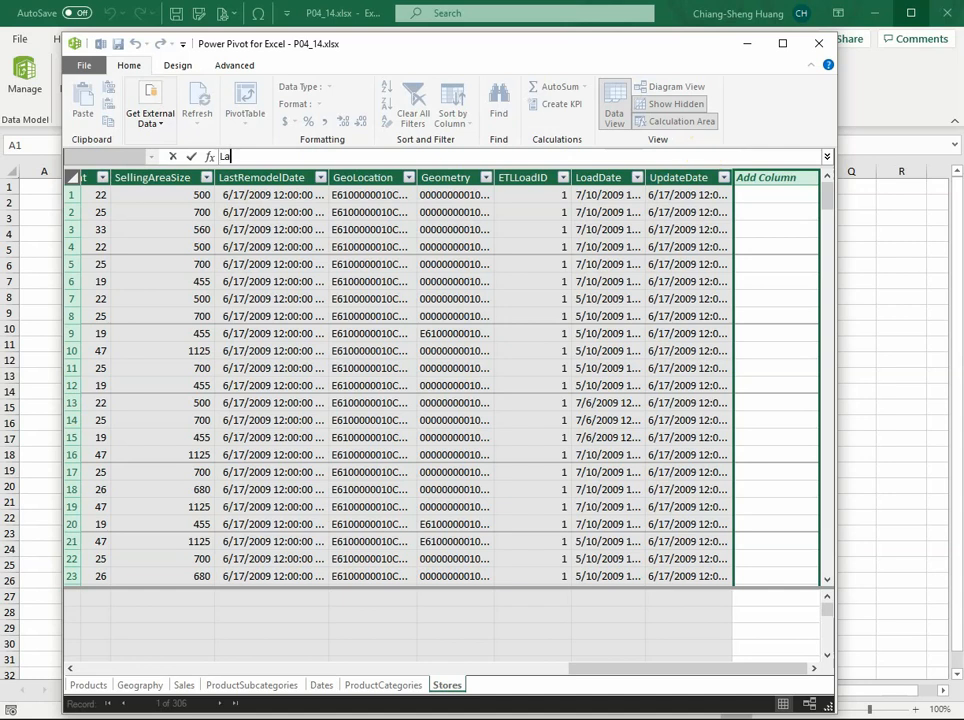
text(rge Store:=)
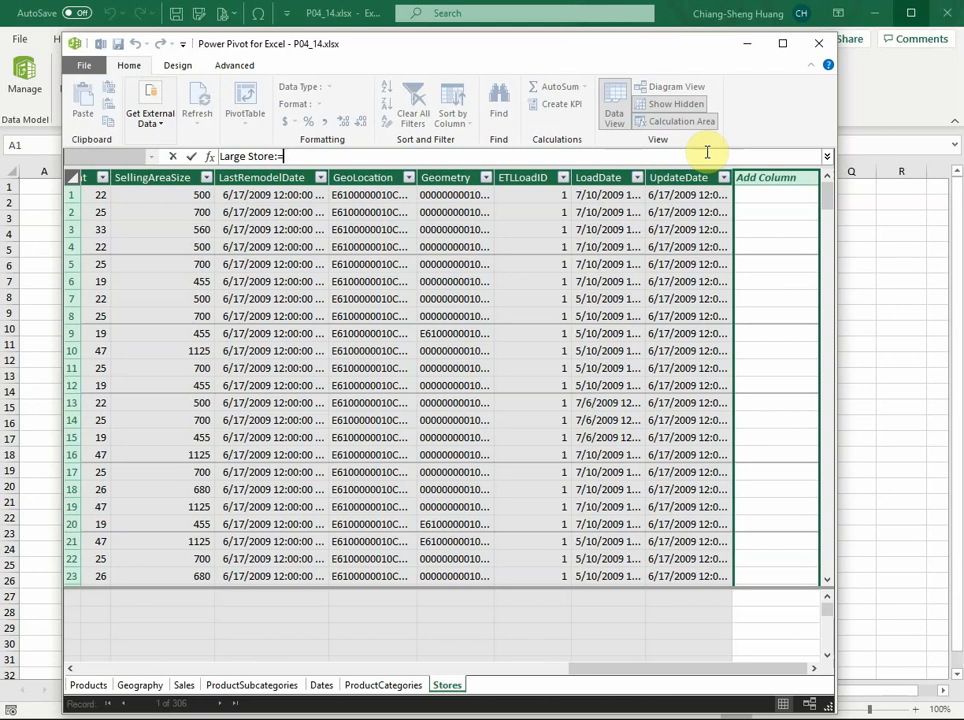
text(IF()
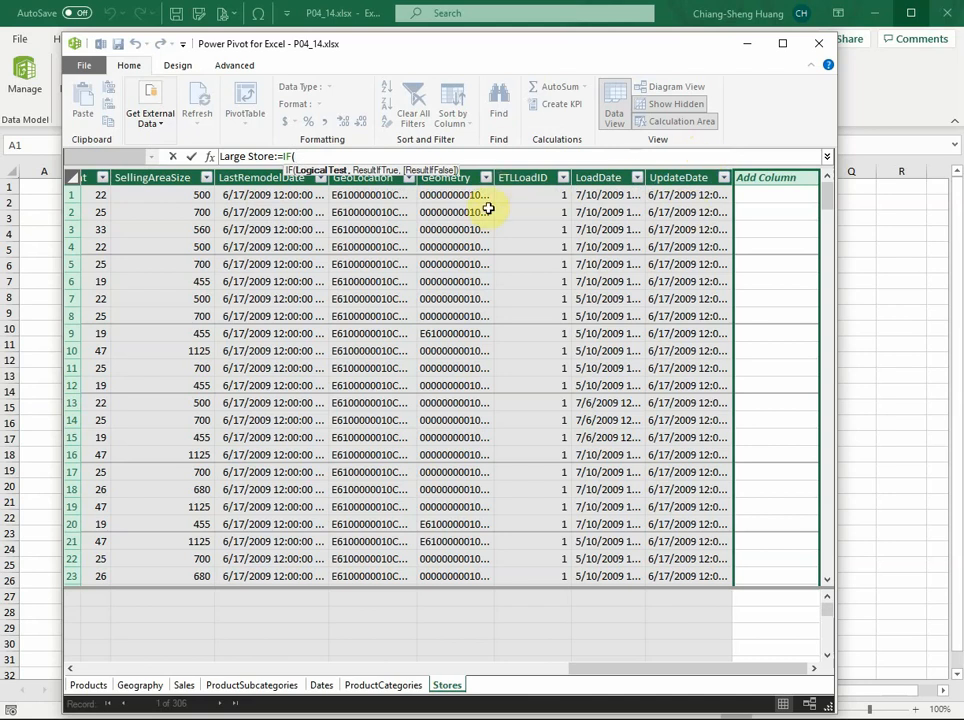
click(166, 176)
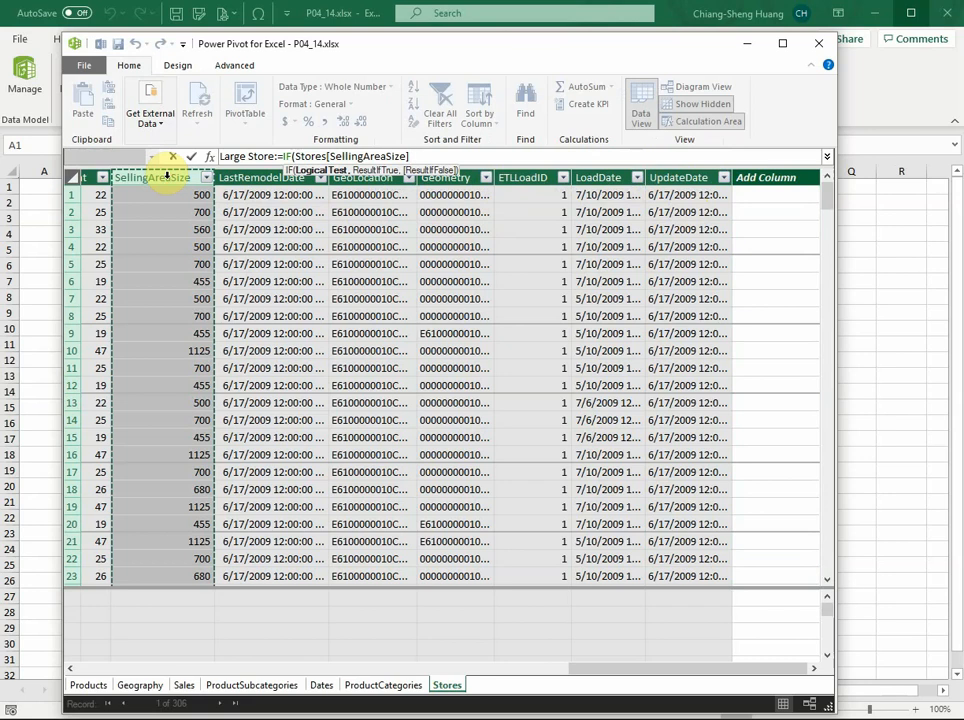
text(>800,)
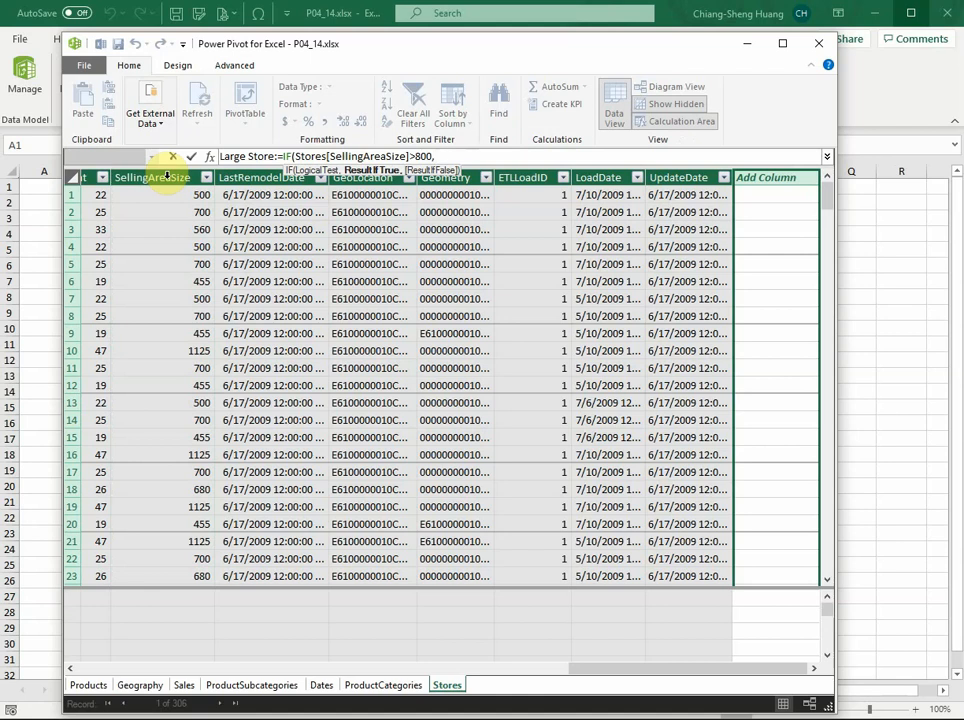
text(1)
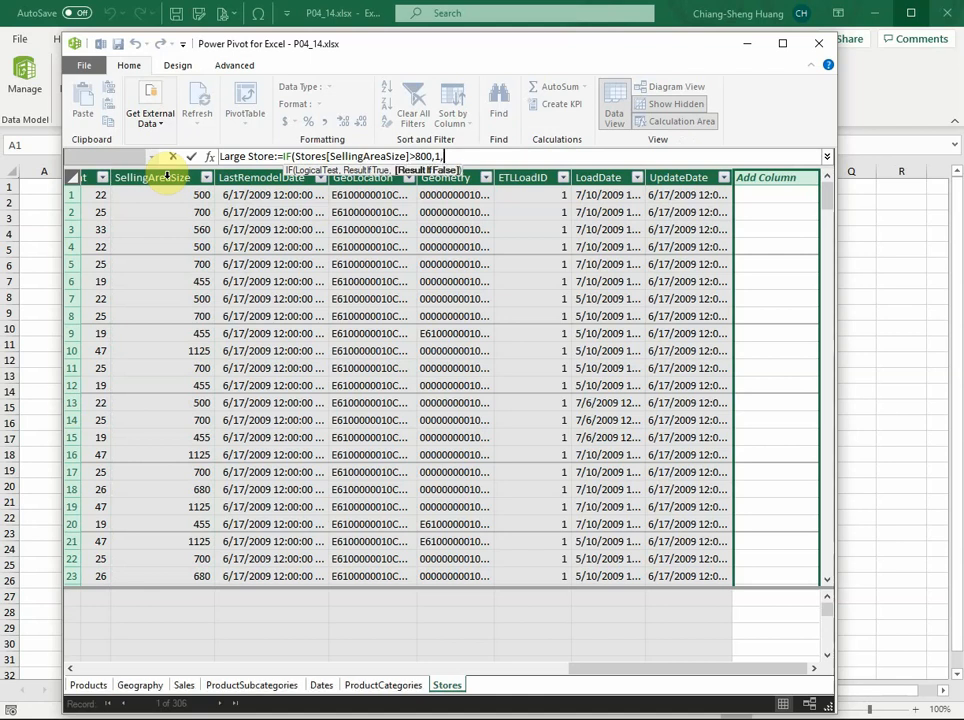
text(,0))
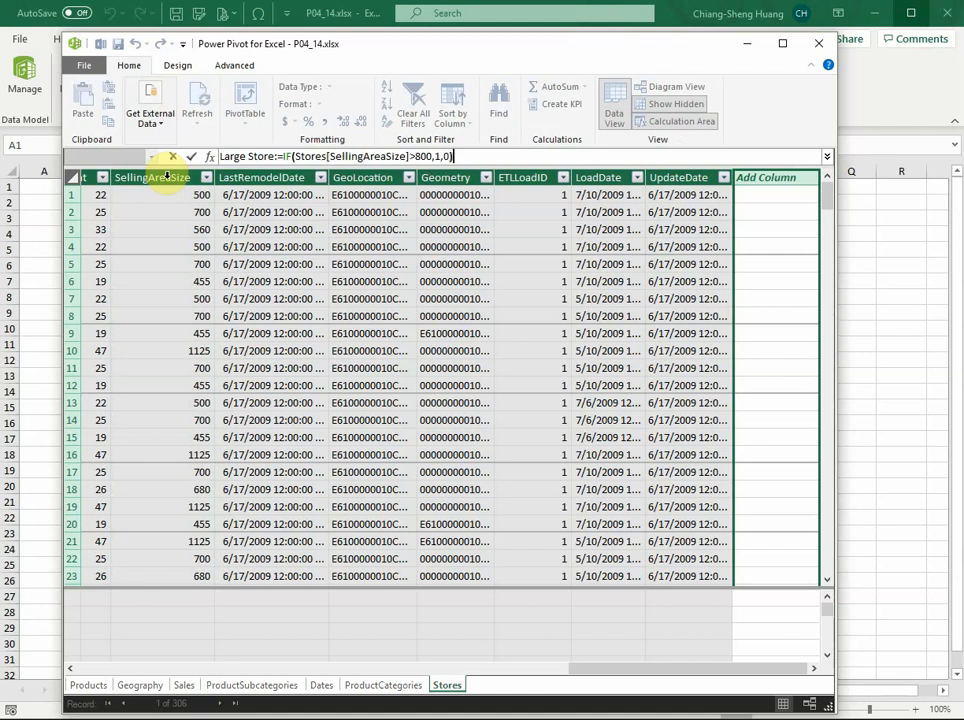
key(Return)
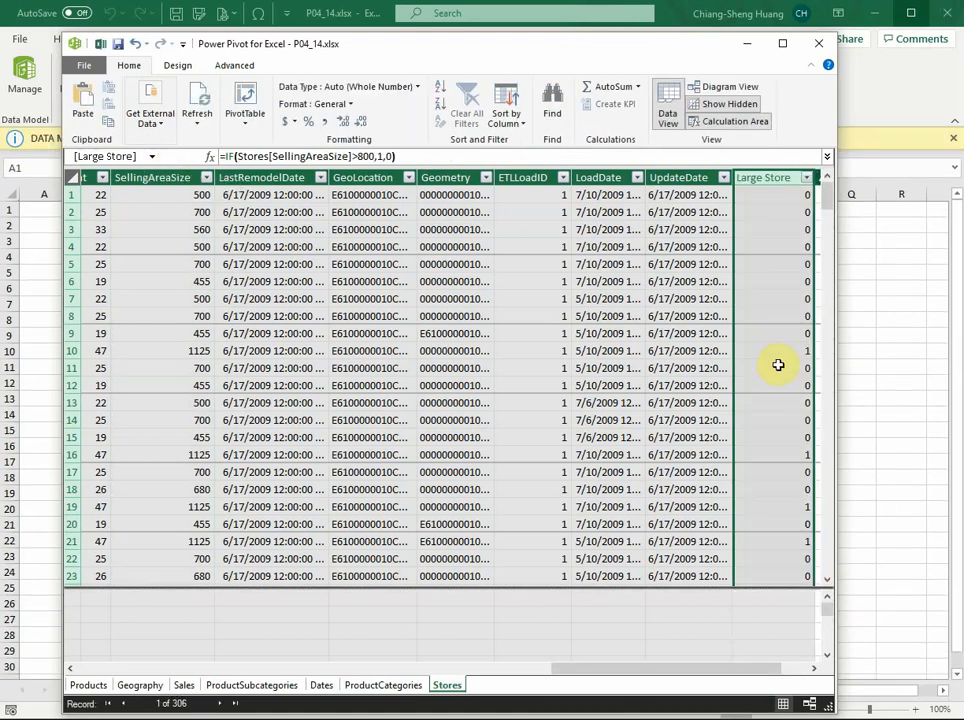
click(67, 351)
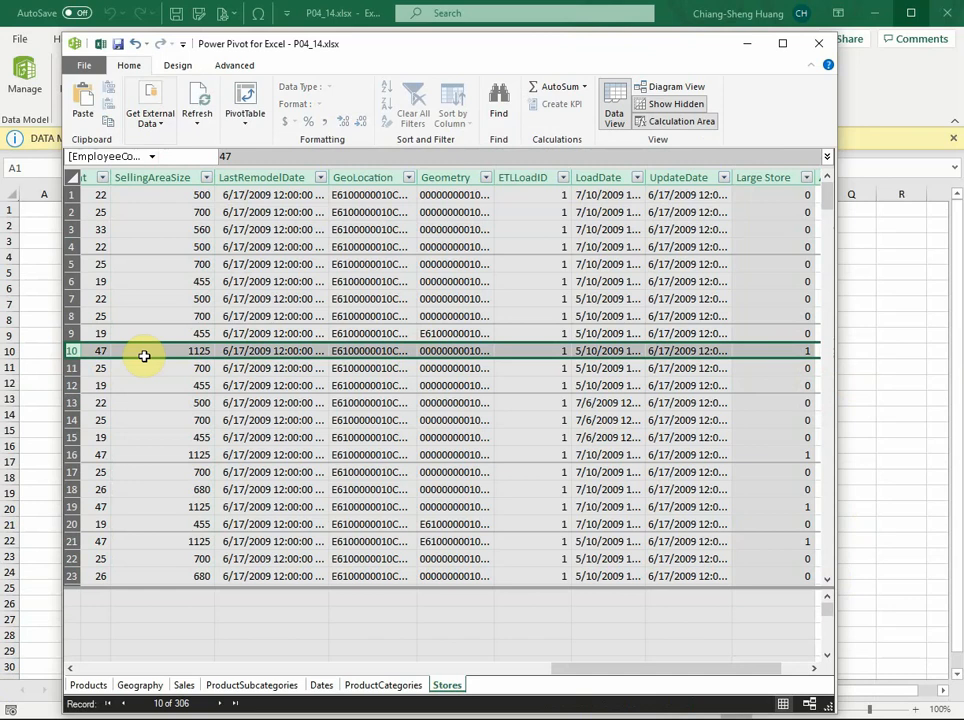
click(453, 455)
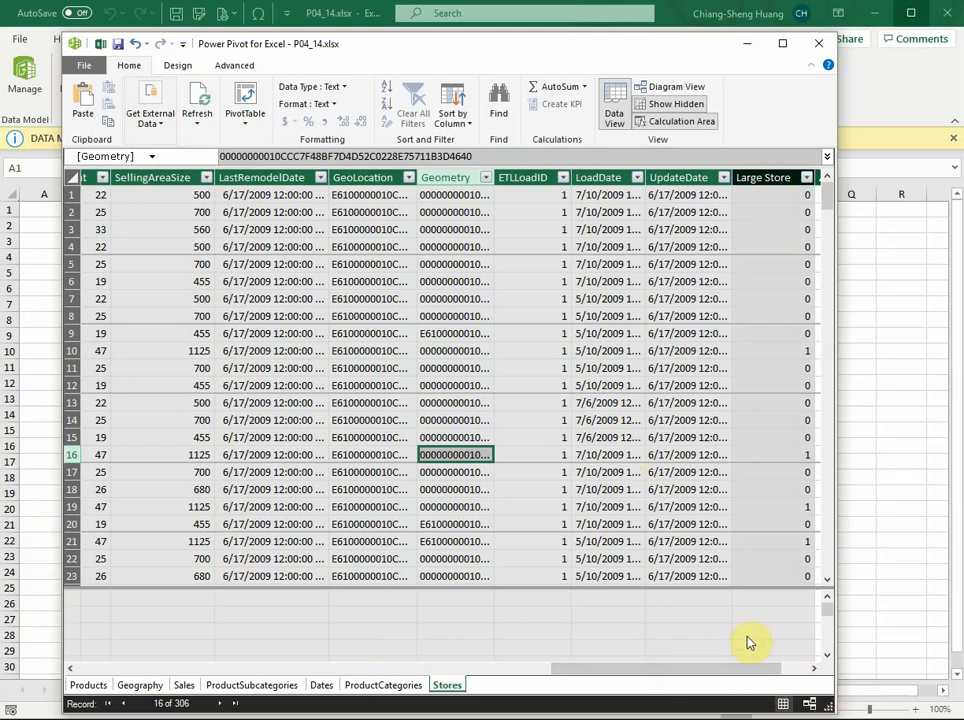
Show the data model as a diagram and move the Products, ProductSubcategories and ProductCategories tables down and to the left.
click(813, 704)
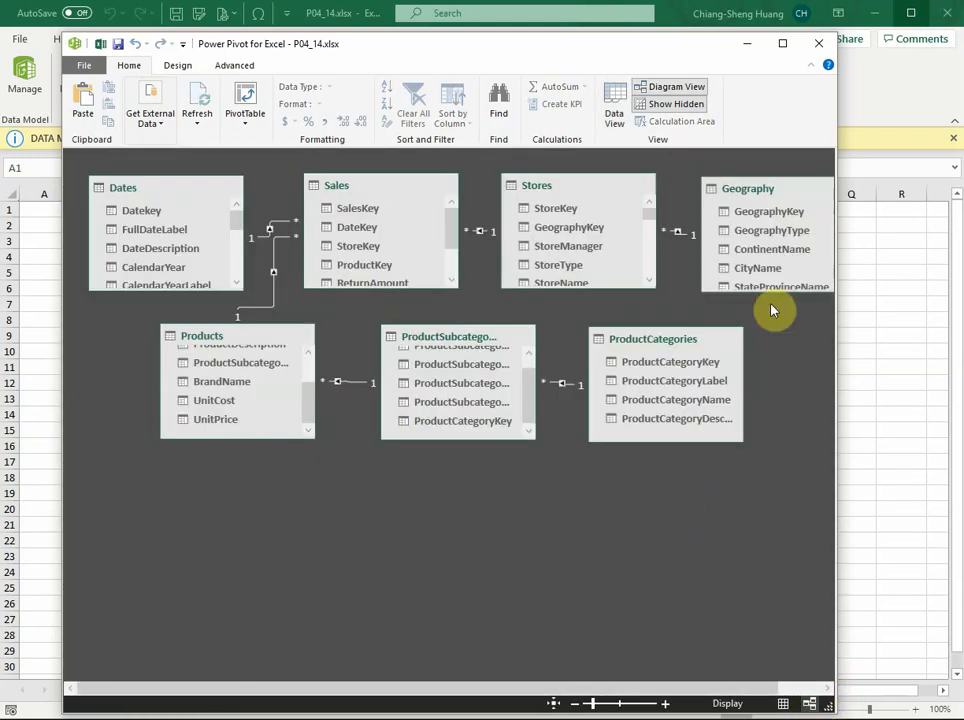
drag(226, 338, 152, 378)
drag(456, 340, 370, 398)
drag(620, 344, 511, 412)
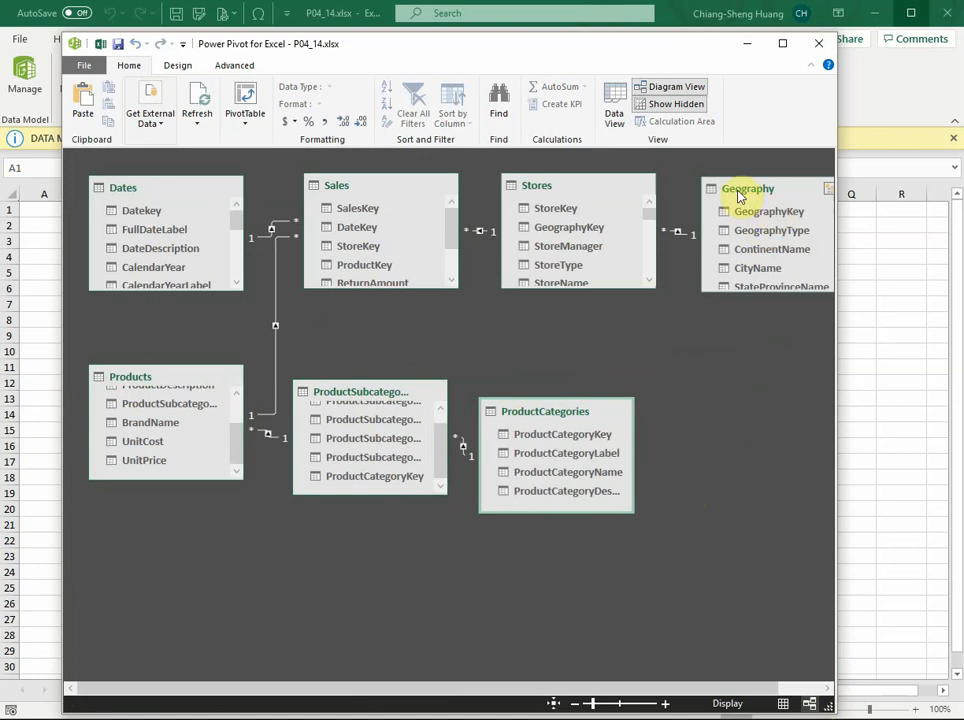
Move the Geography table below the Stores table and enlarge it so all its fields fit.
drag(740, 196, 681, 310)
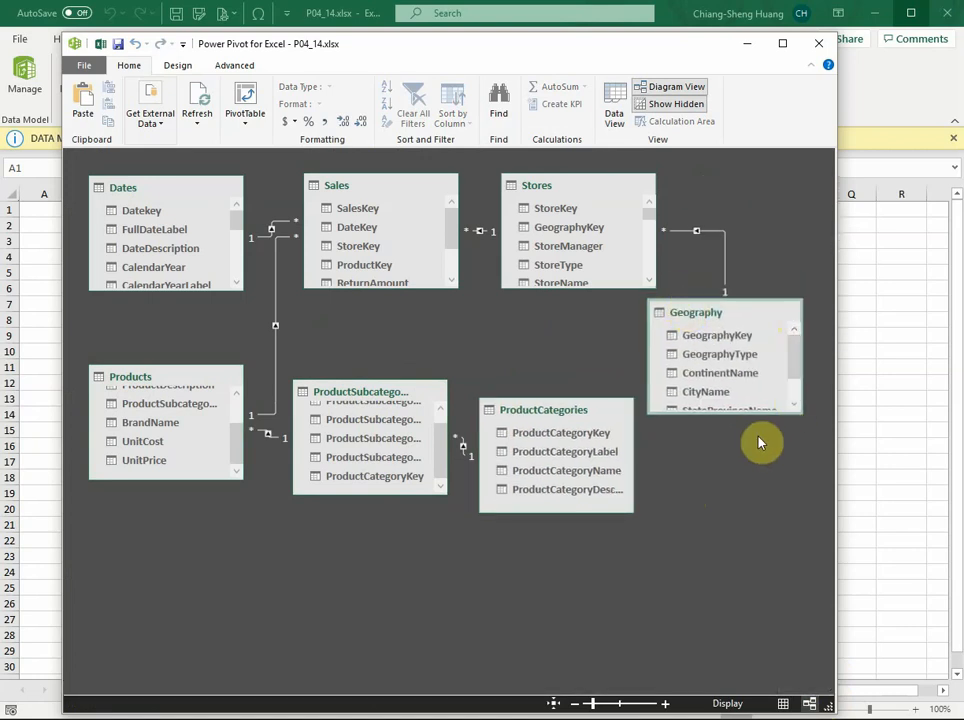
drag(767, 413, 797, 509)
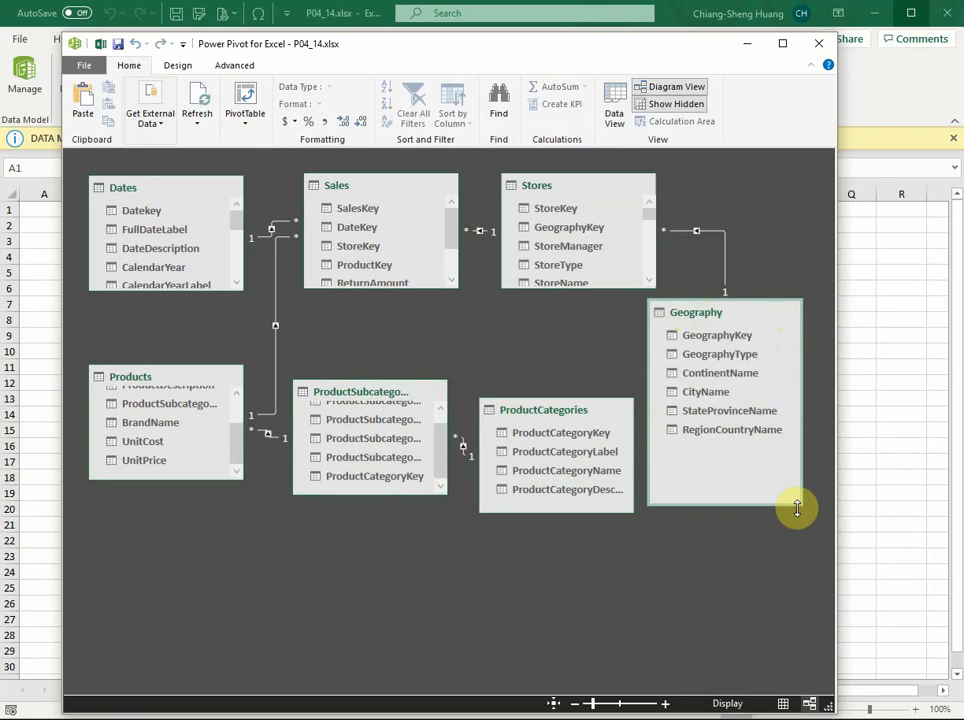
drag(801, 434, 695, 437)
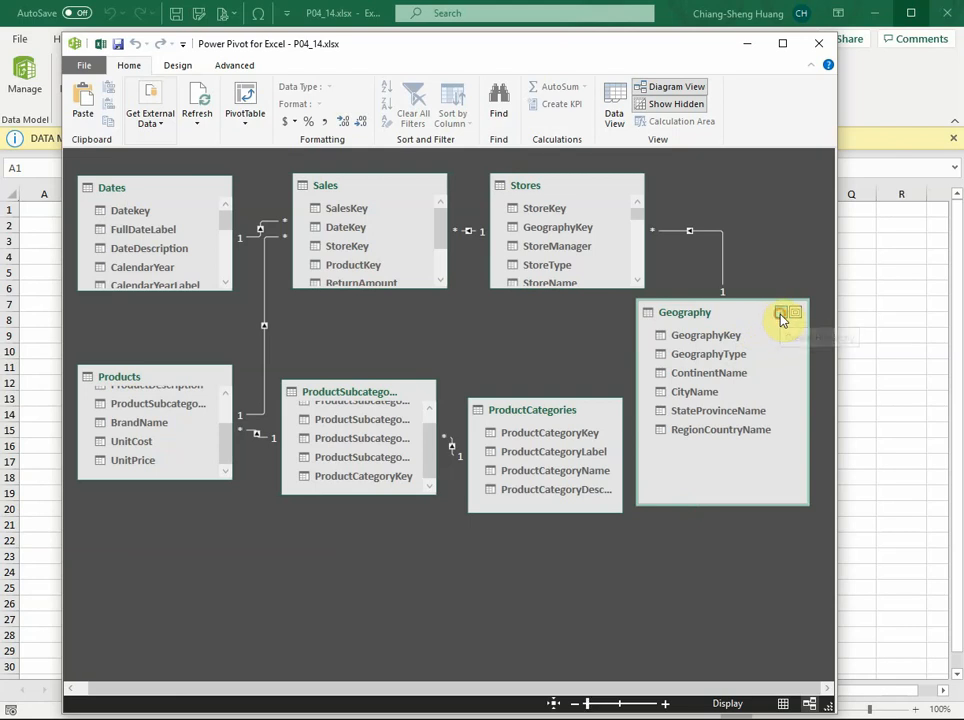
Create a hierarchy named Store Location in the Geography table.
click(782, 316)
text(S)
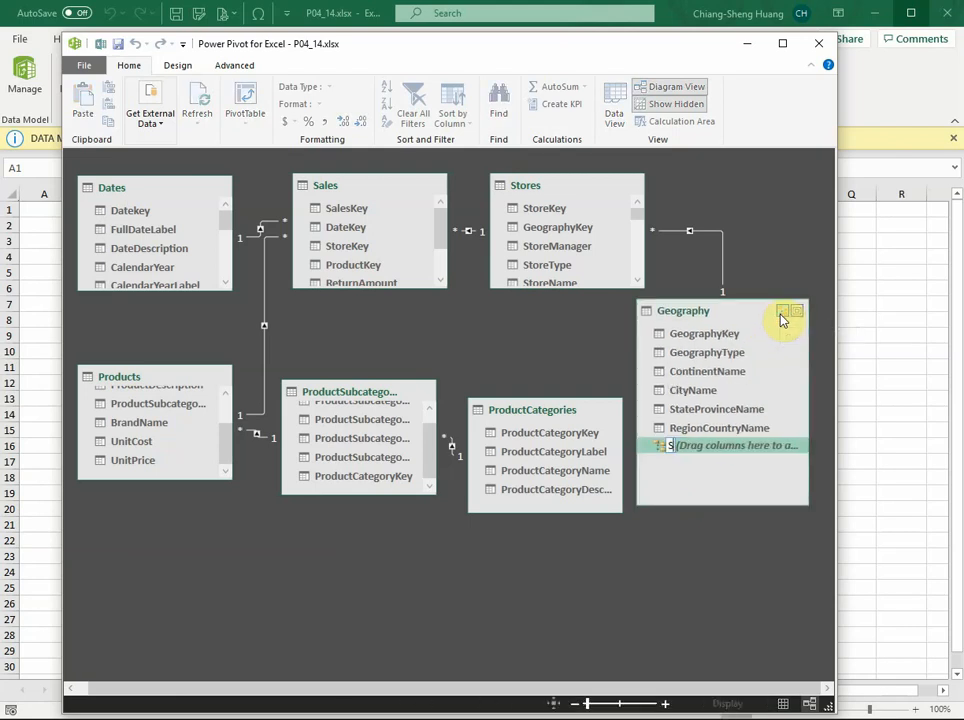
text(tore Locat)
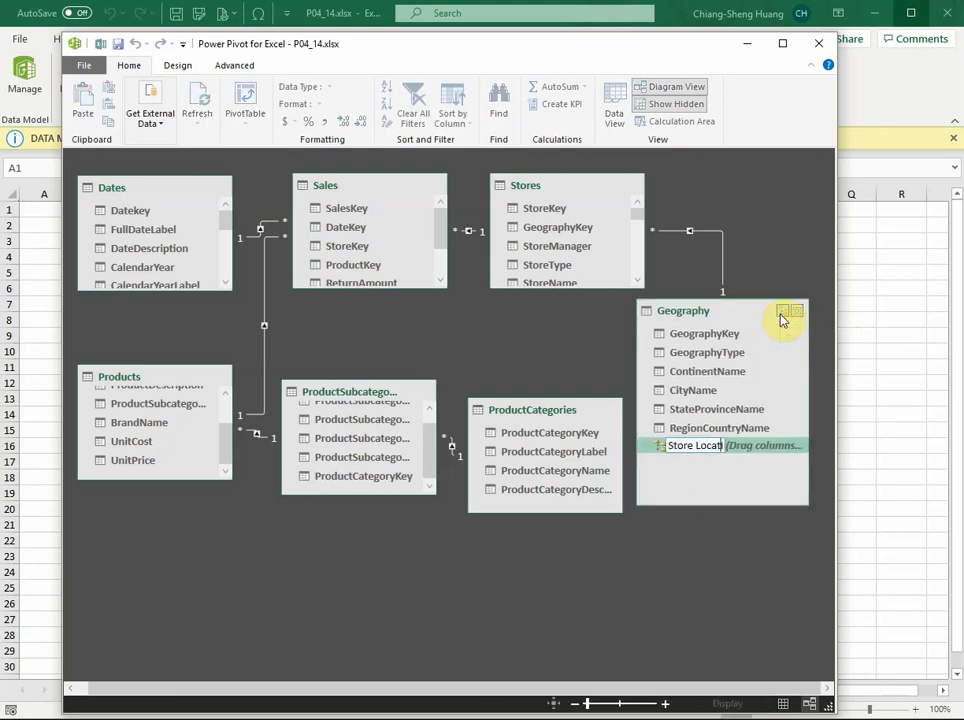
text(ion)
key(Return)
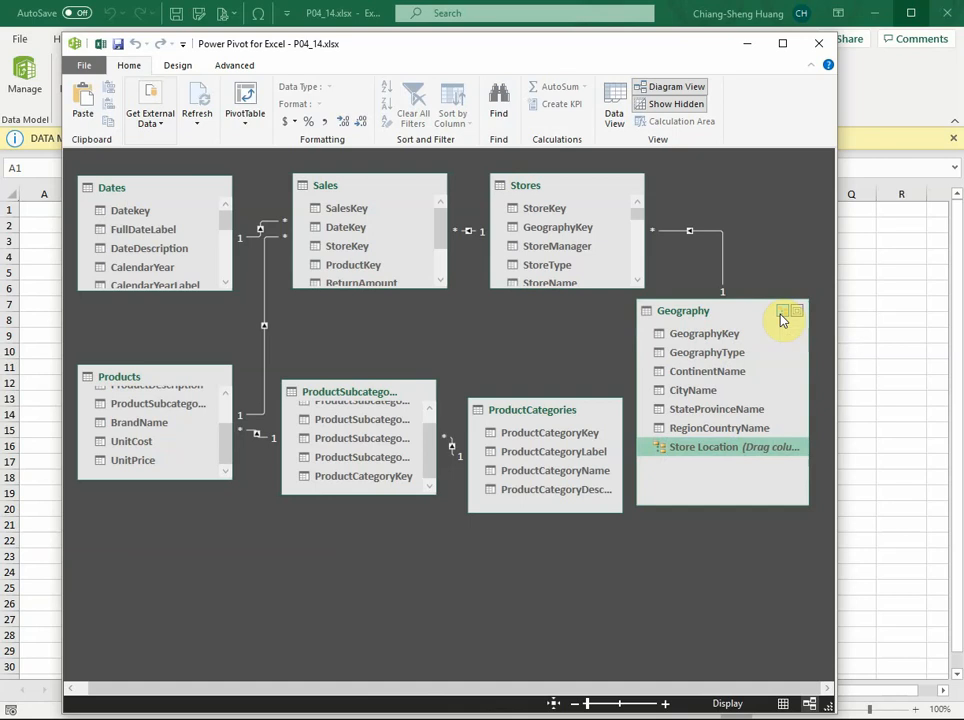
Add ContinentName, RegionCountryName, StateProvinceName and CityName, in that order, as levels of the Store Location hierarchy, enlarging the Geography table for room.
click(733, 376)
drag(733, 376, 738, 465)
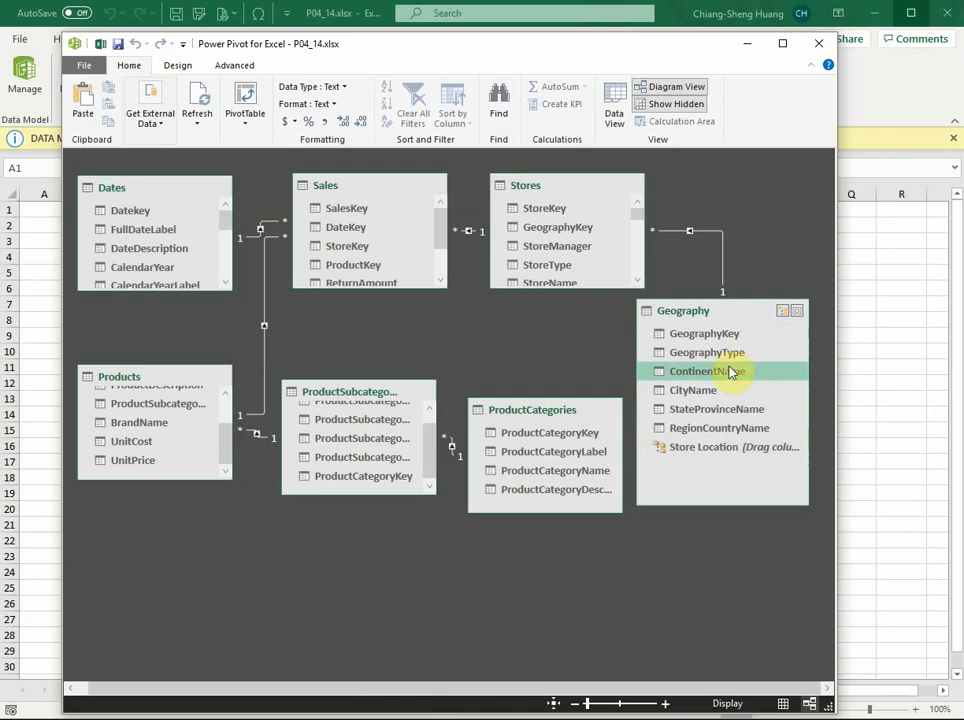
drag(729, 377, 738, 463)
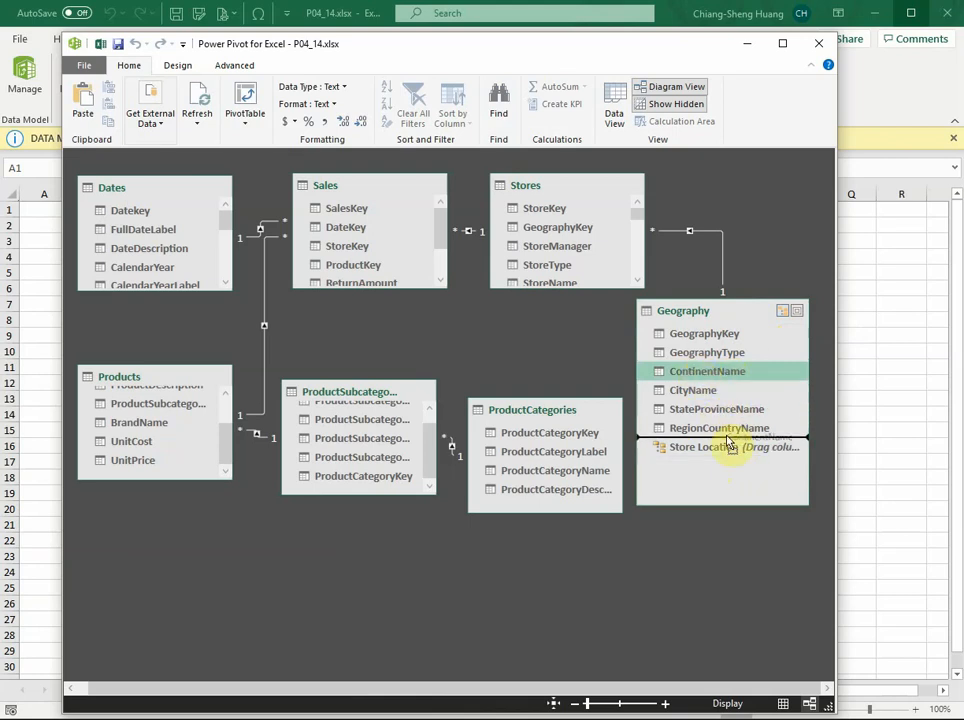
drag(697, 376, 731, 462)
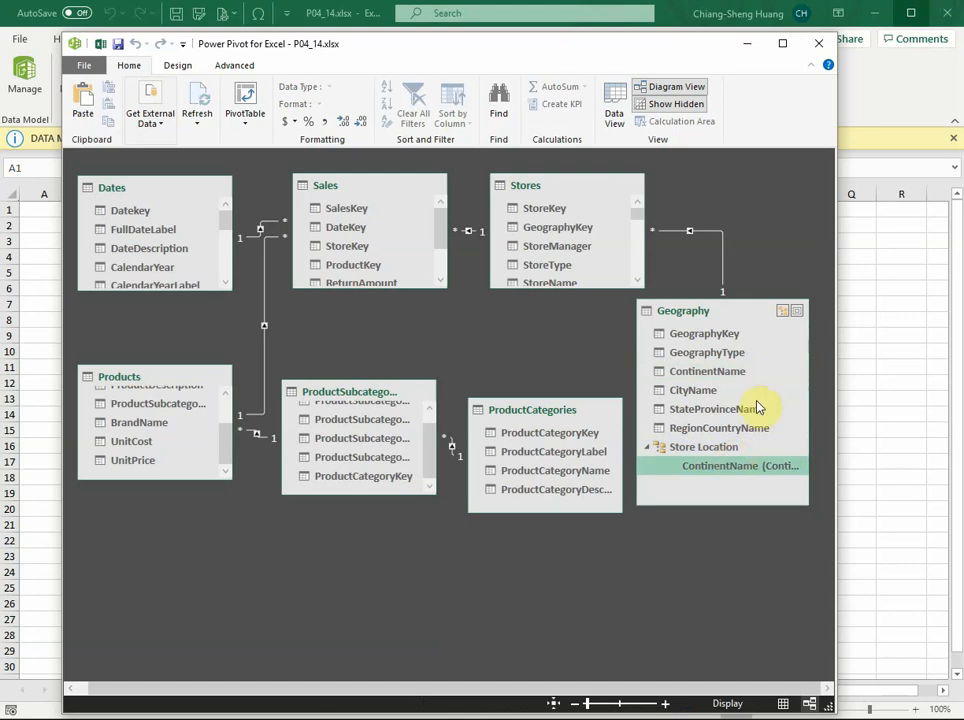
click(717, 433)
drag(717, 433, 764, 570)
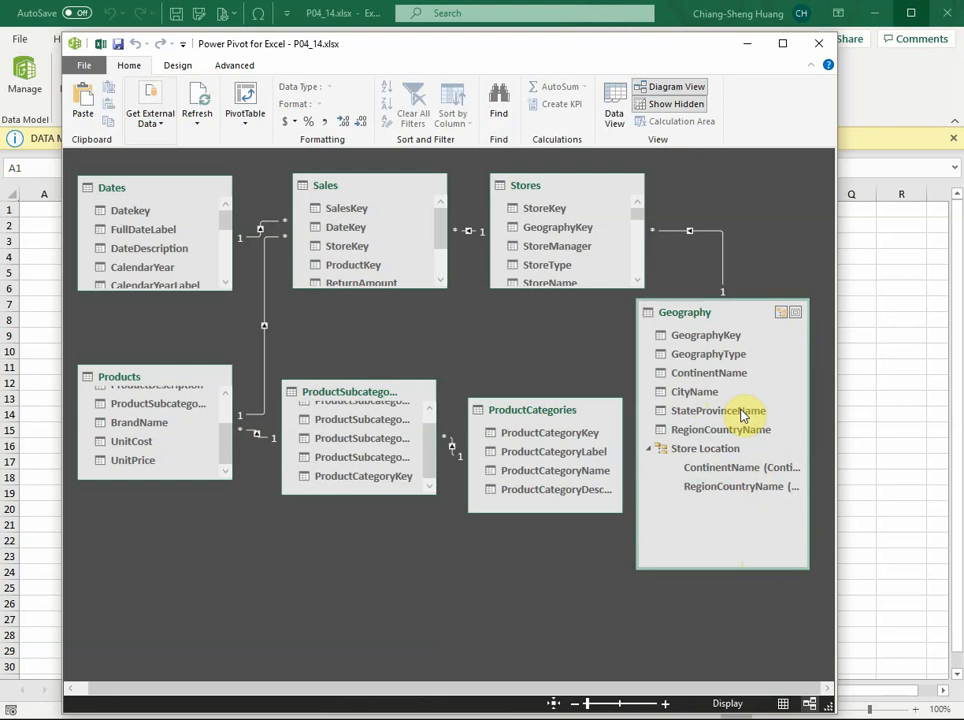
click(681, 416)
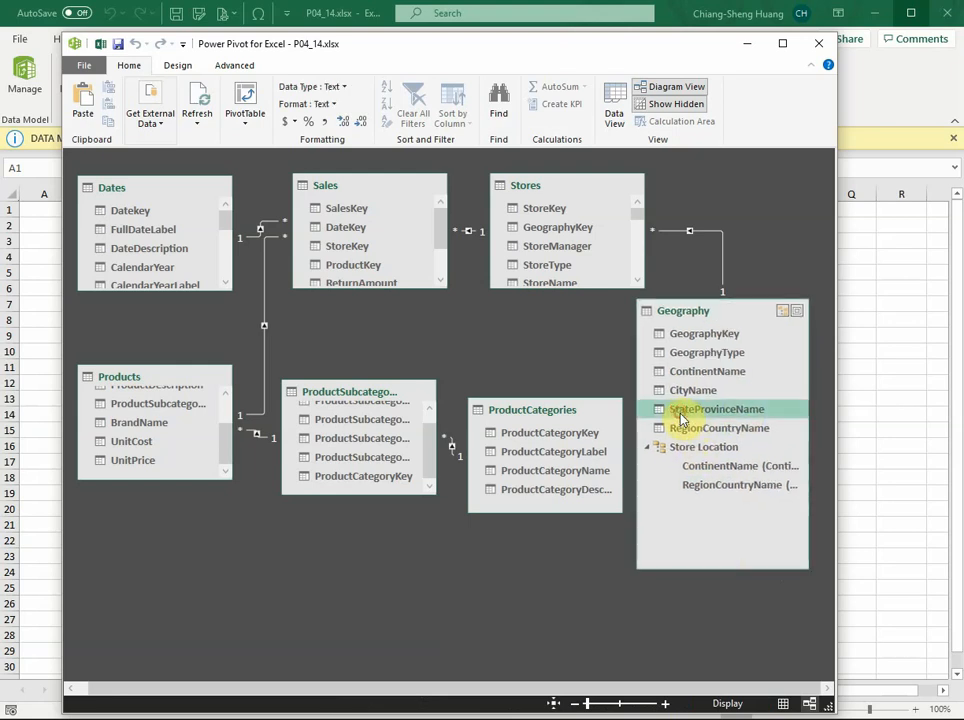
drag(681, 416, 718, 500)
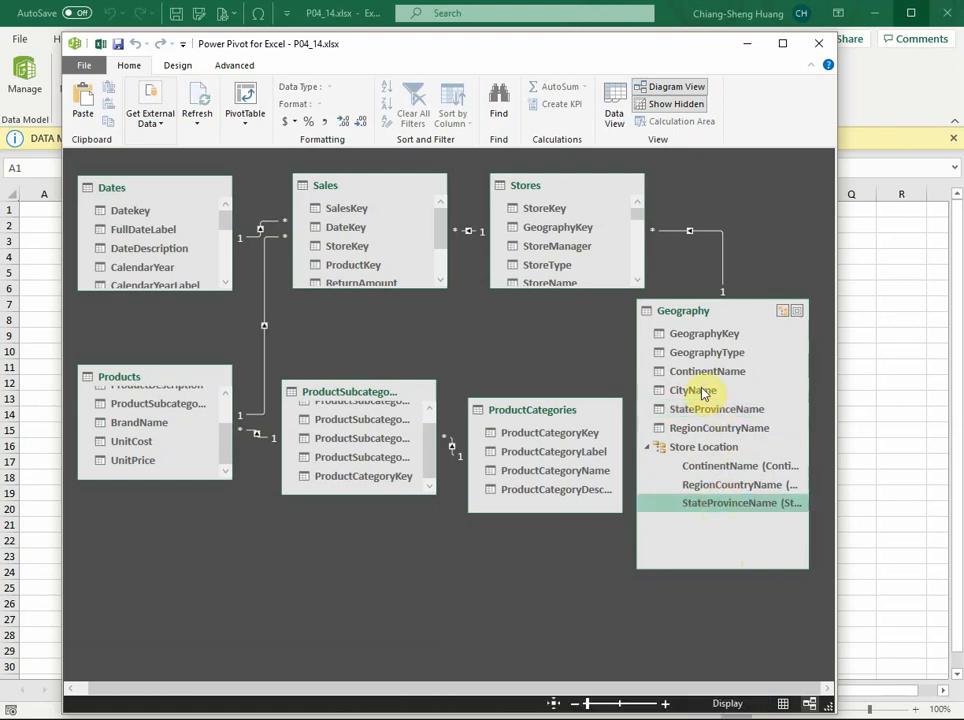
drag(704, 390, 740, 516)
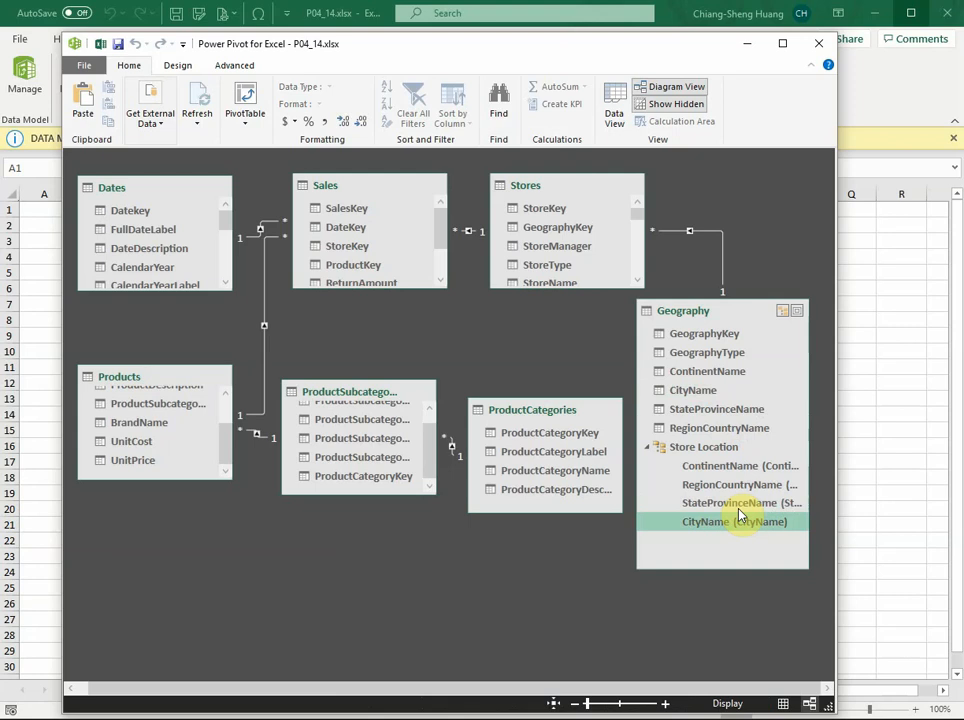
Add a calculated column named Return to the Sales table in data view with the formula =IF(Sales[ReturnAmount]>0,1,0).
click(785, 706)
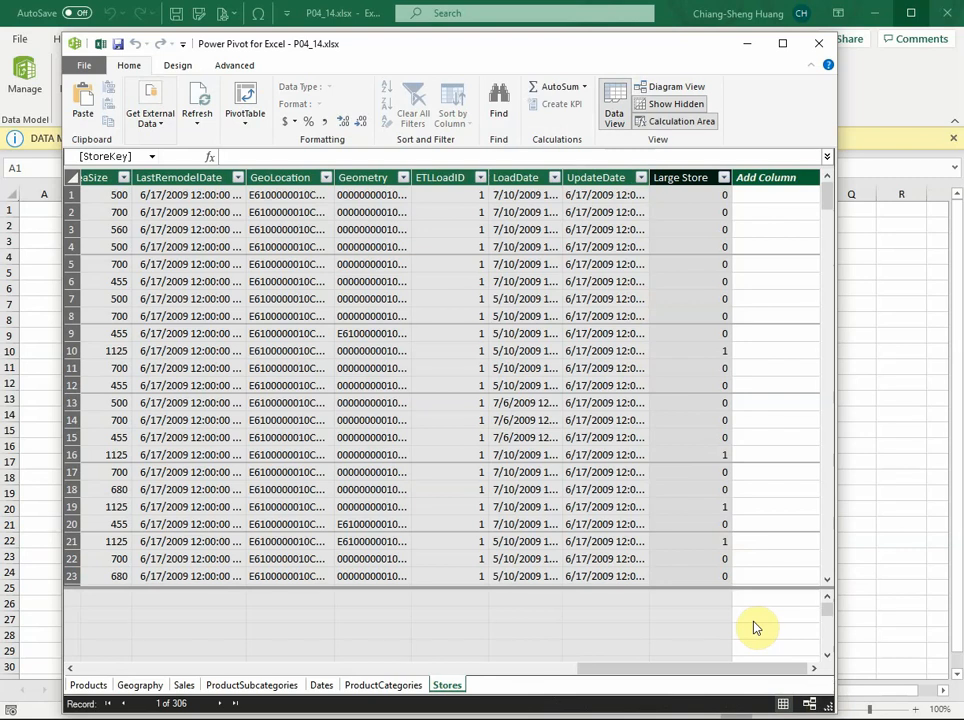
click(184, 686)
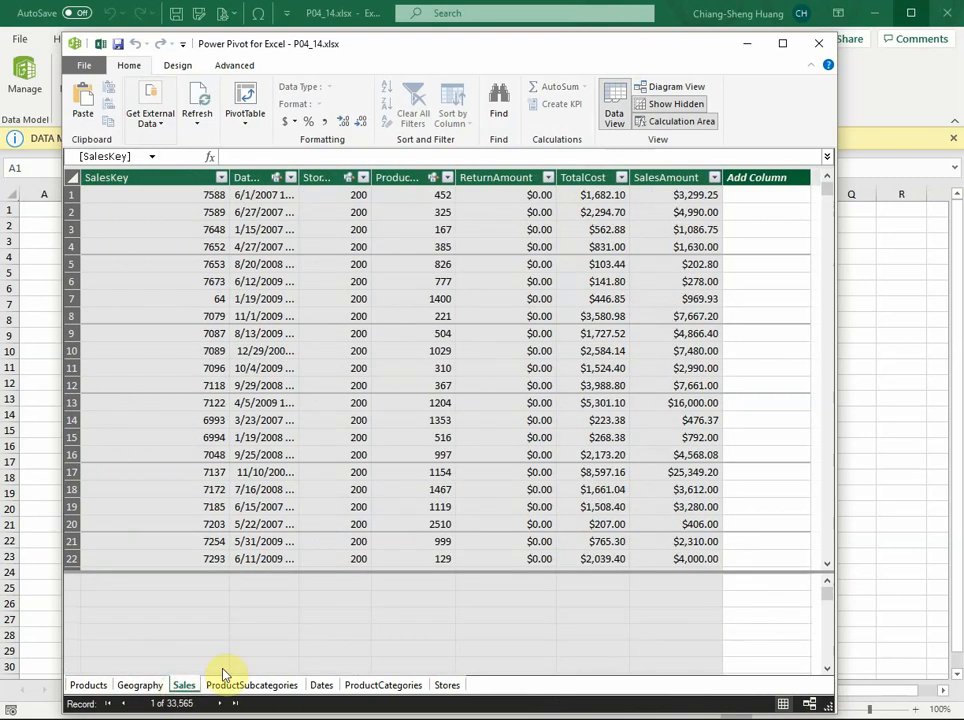
click(742, 174)
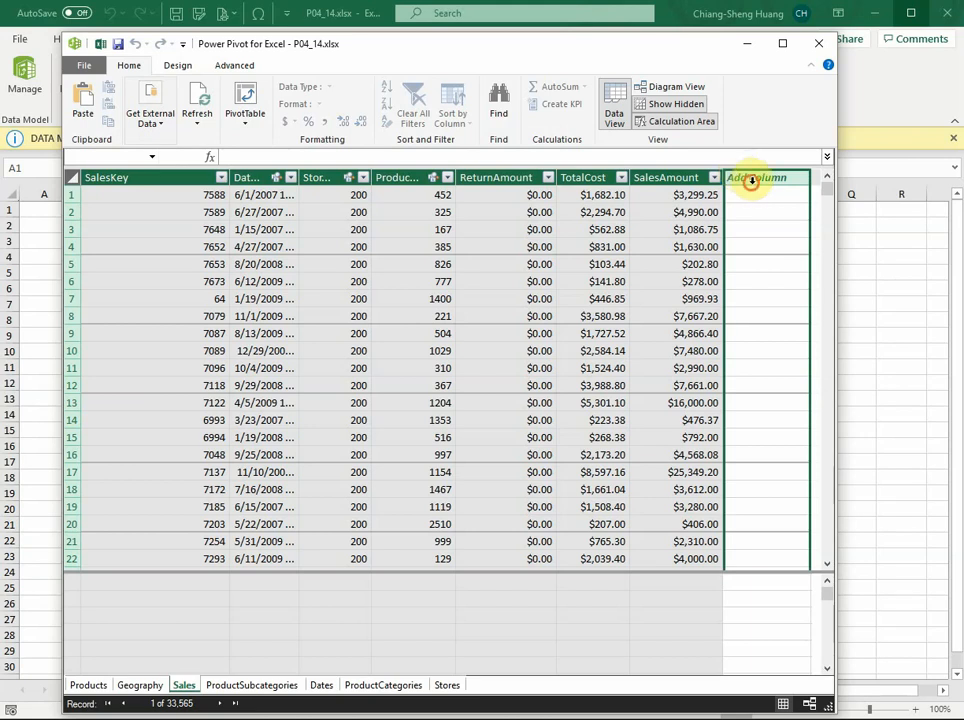
click(688, 152)
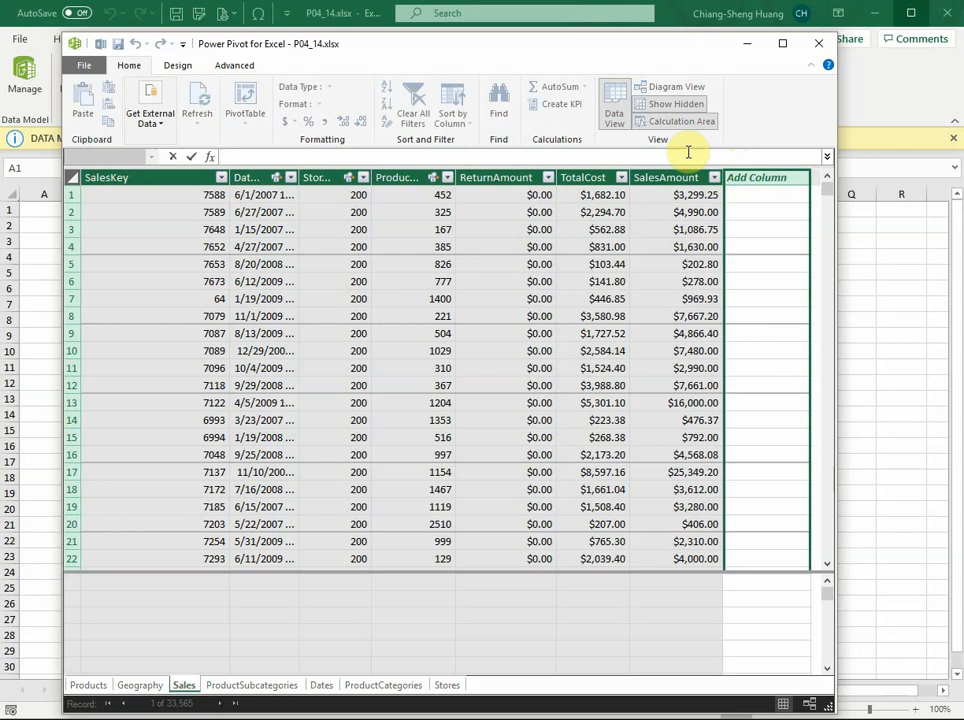
text(Return)
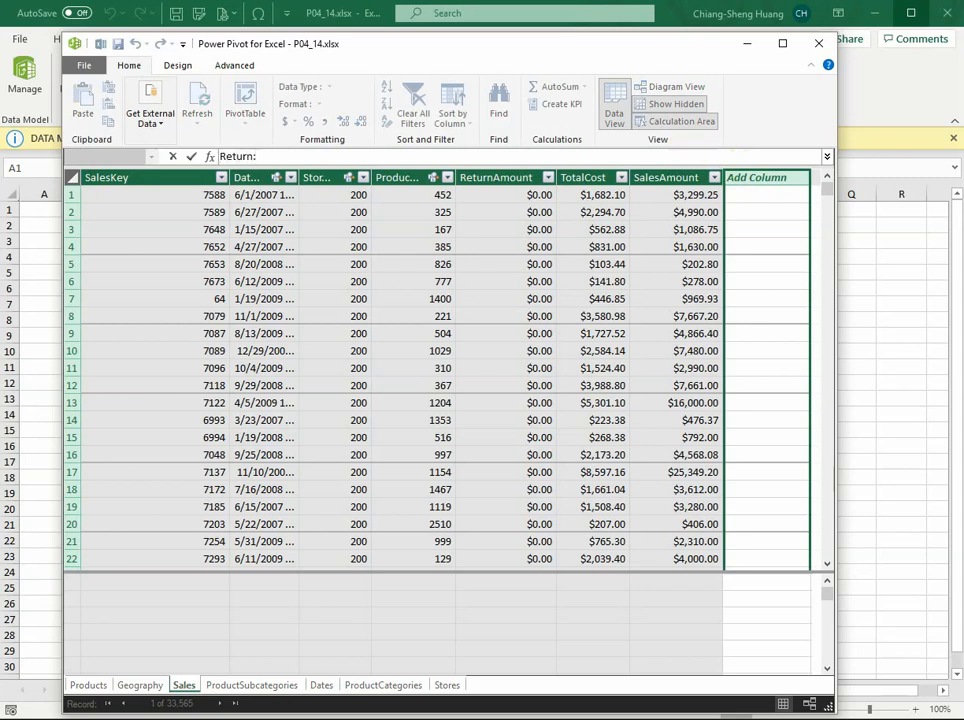
text(:=)
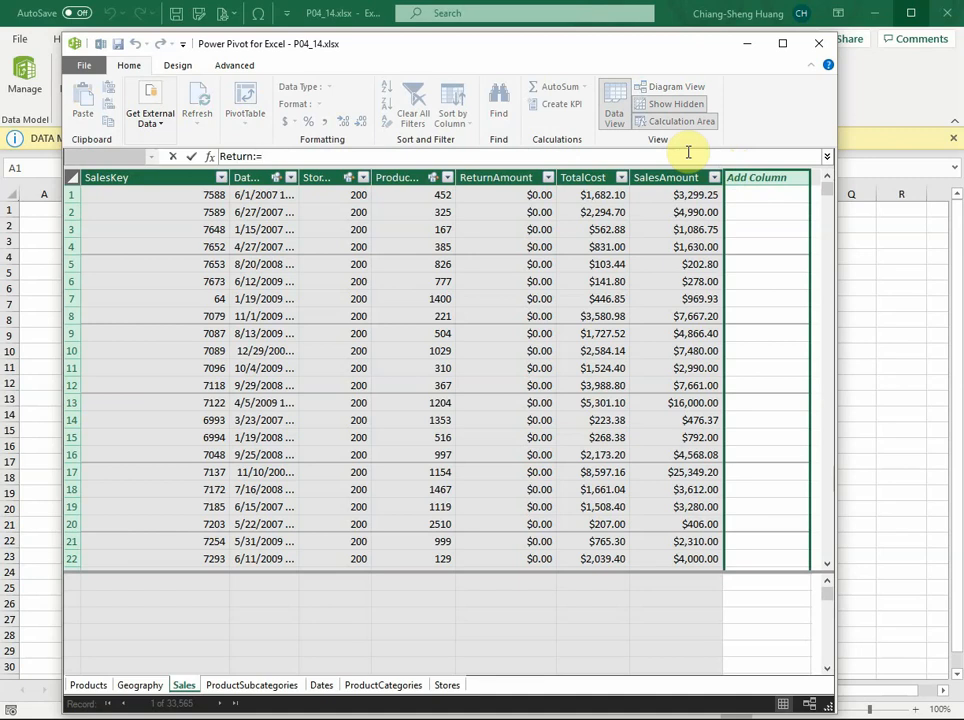
text(IF()
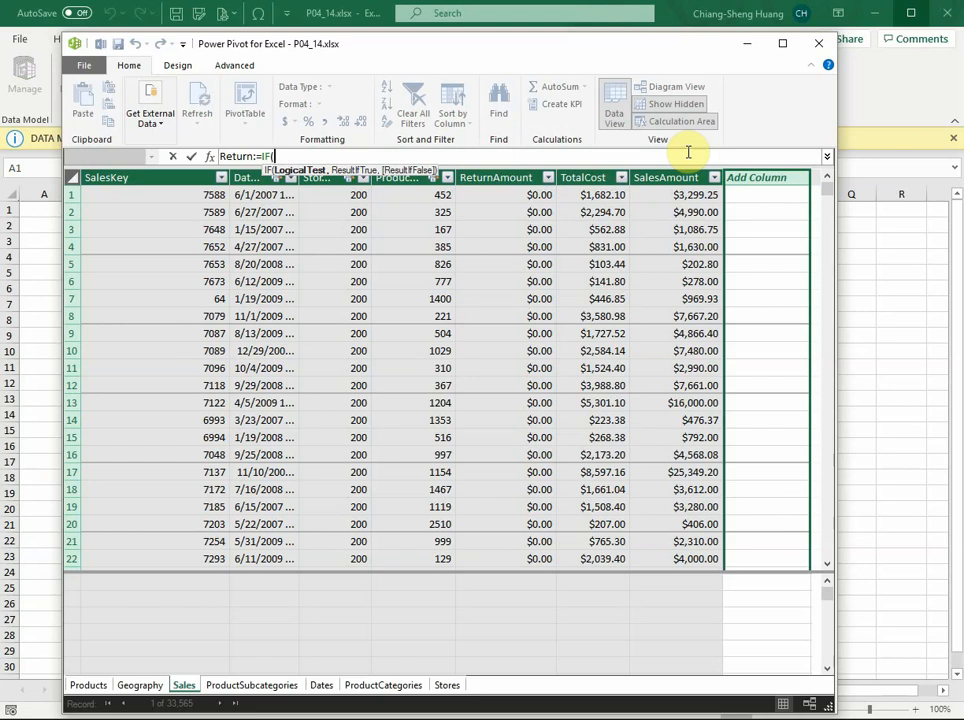
click(492, 175)
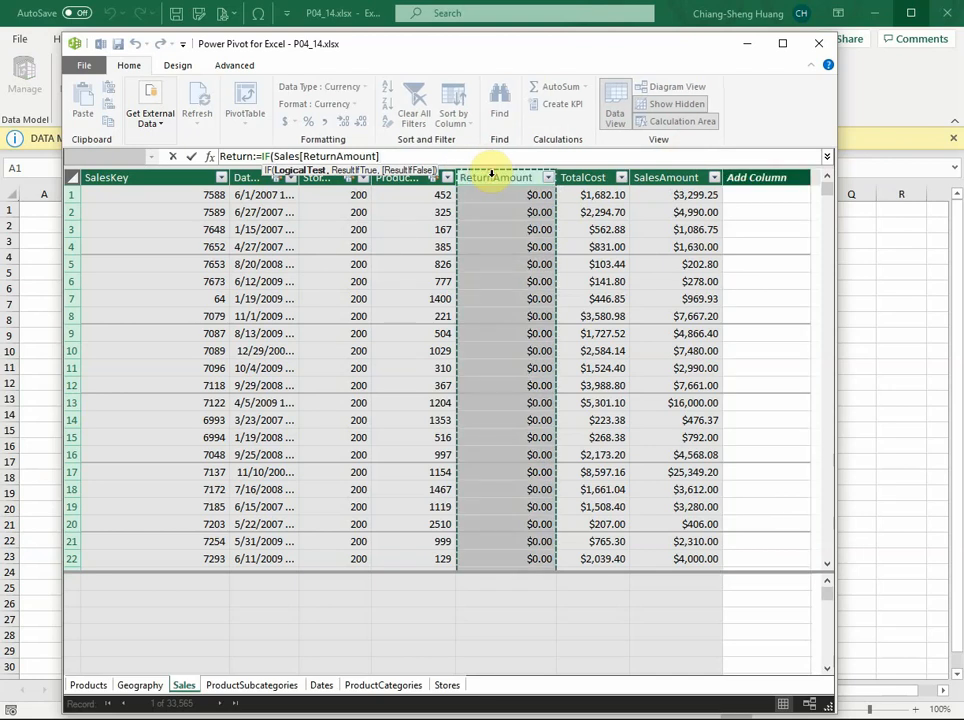
text(>0)
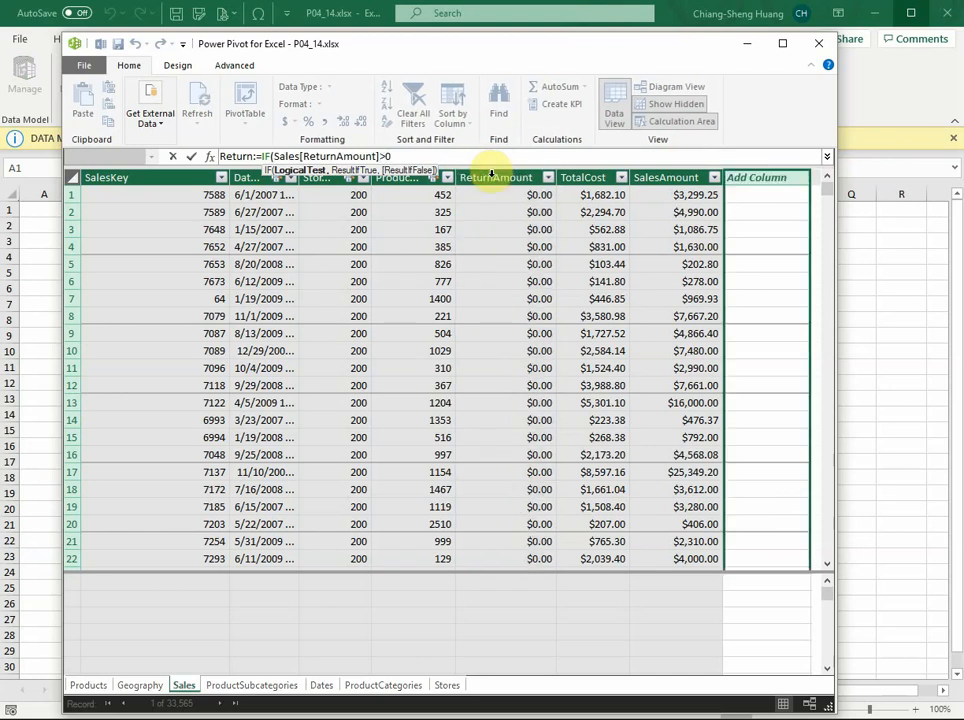
text(,1)
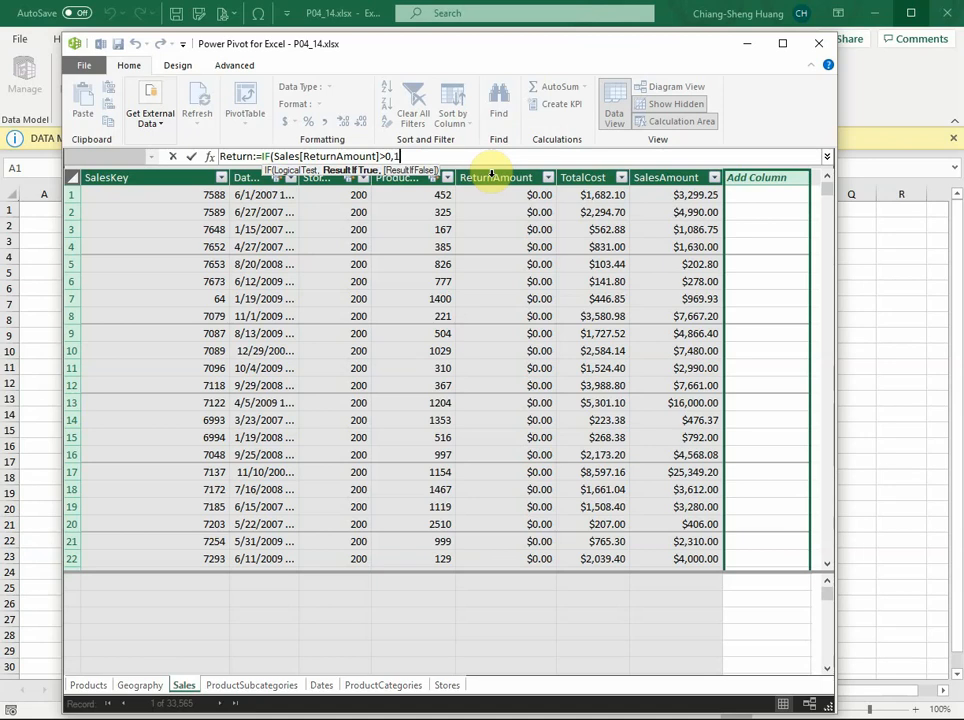
text(,)
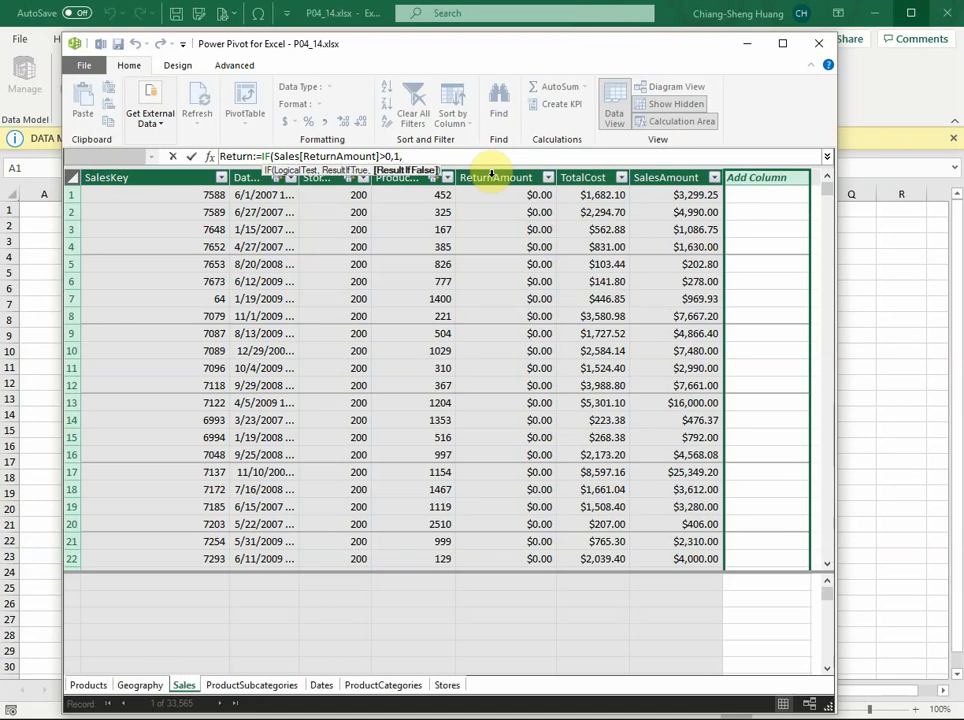
text(0))
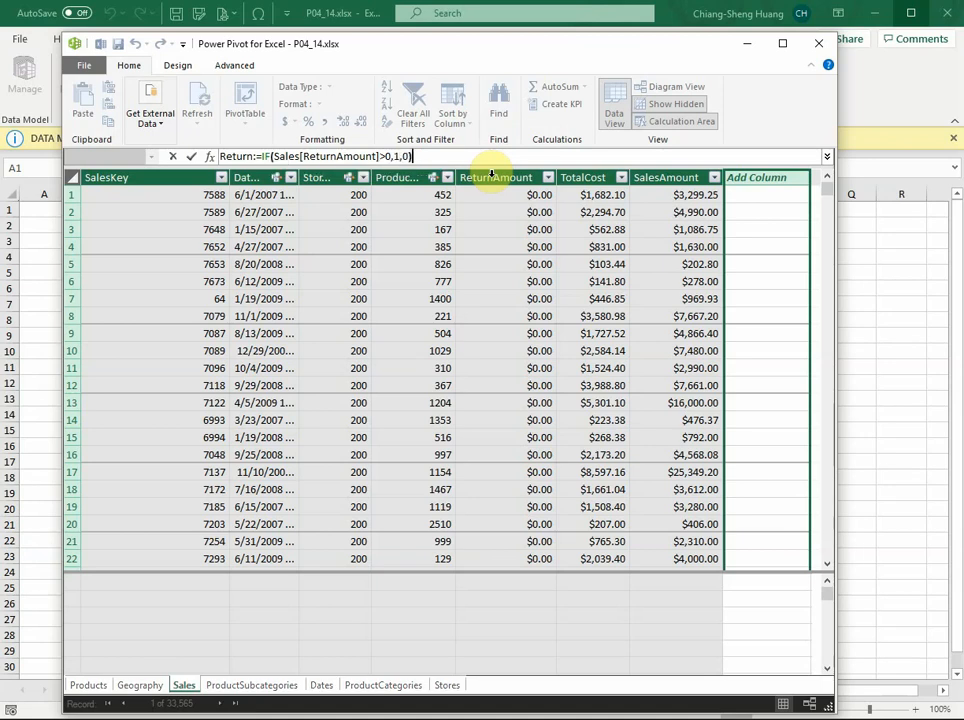
key(Return)
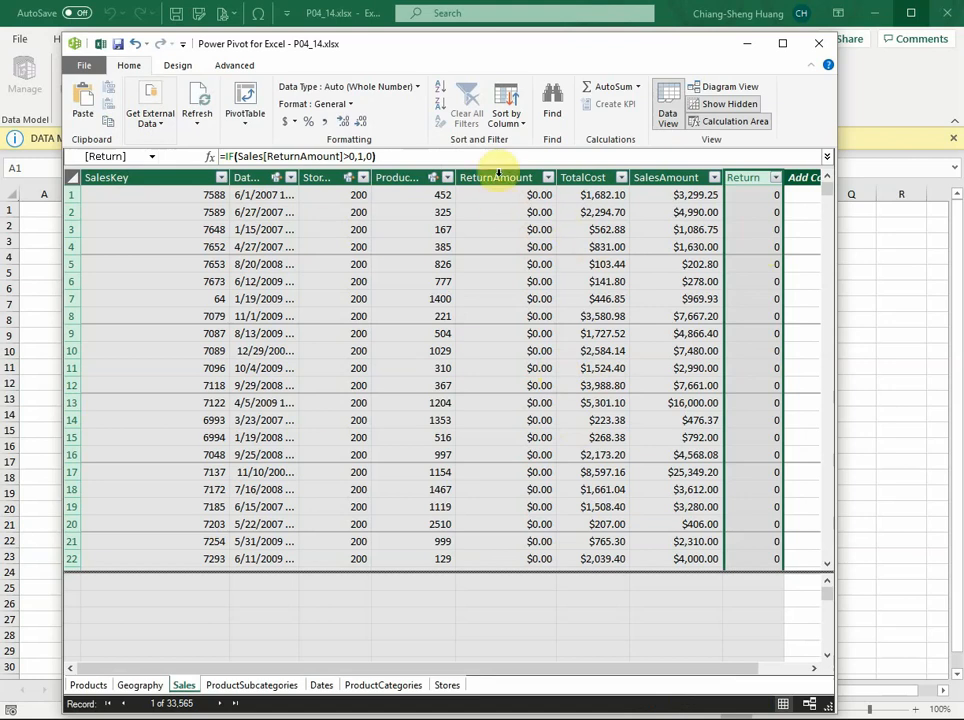
Examine the Return column against ReturnAmount across the Sales rows, going far down the table and back to the first row.
click(829, 466)
click(829, 466)
click(829, 466)
click(829, 466)
click(829, 466)
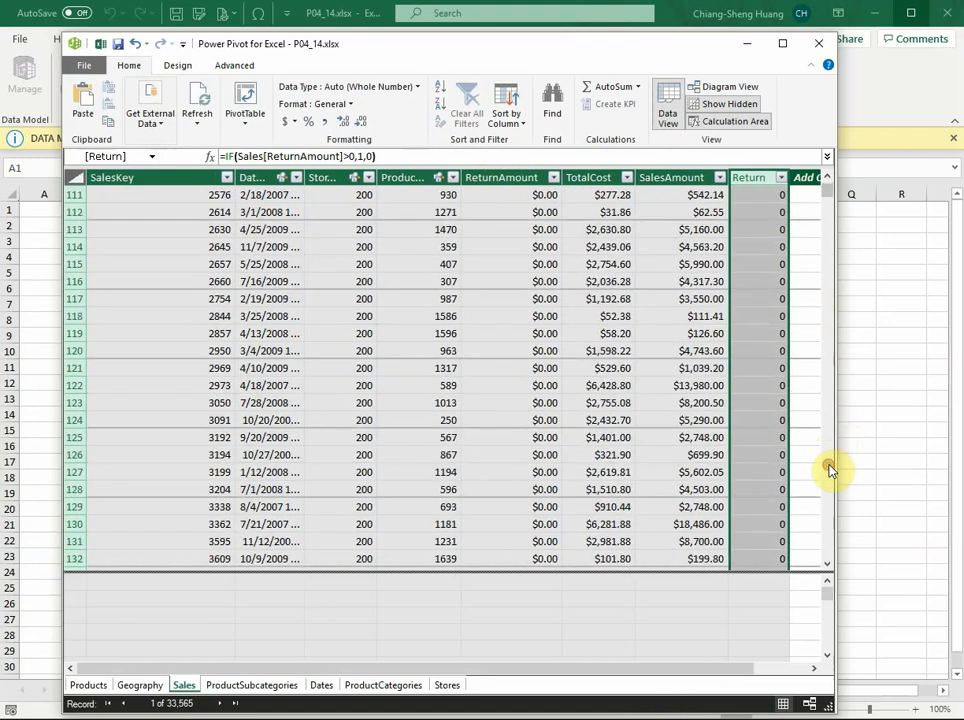
click(829, 466)
click(829, 466)
drag(829, 466, 828, 467)
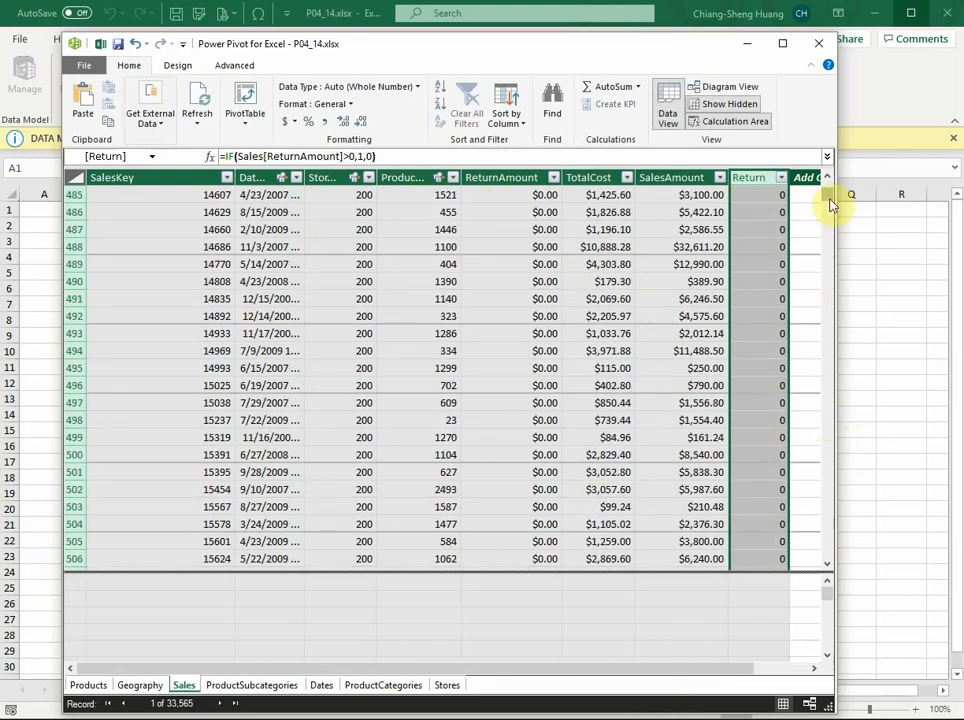
drag(828, 200, 836, 513)
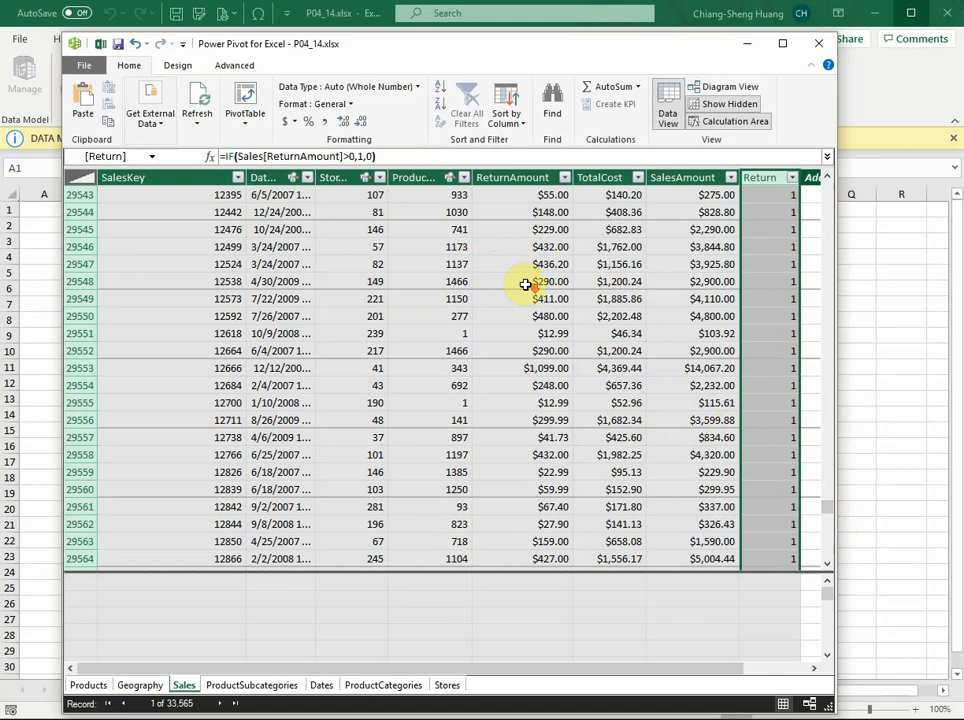
drag(826, 512, 809, 164)
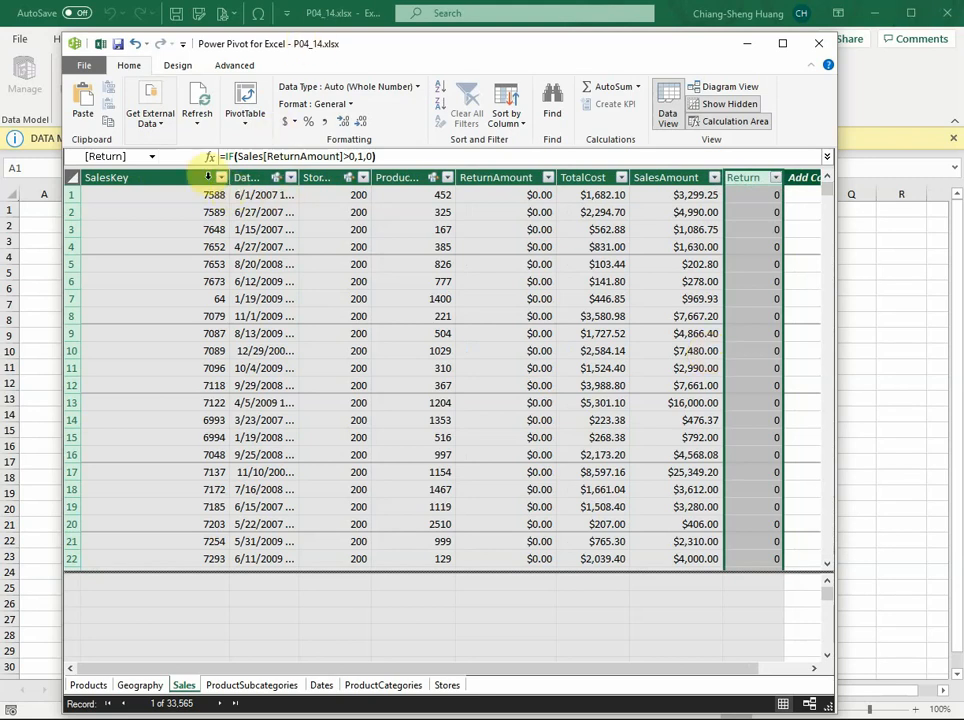
Sort the Sales table by SalesKey from smallest to largest and check the first rows with a nonzero ReturnAmount.
click(220, 177)
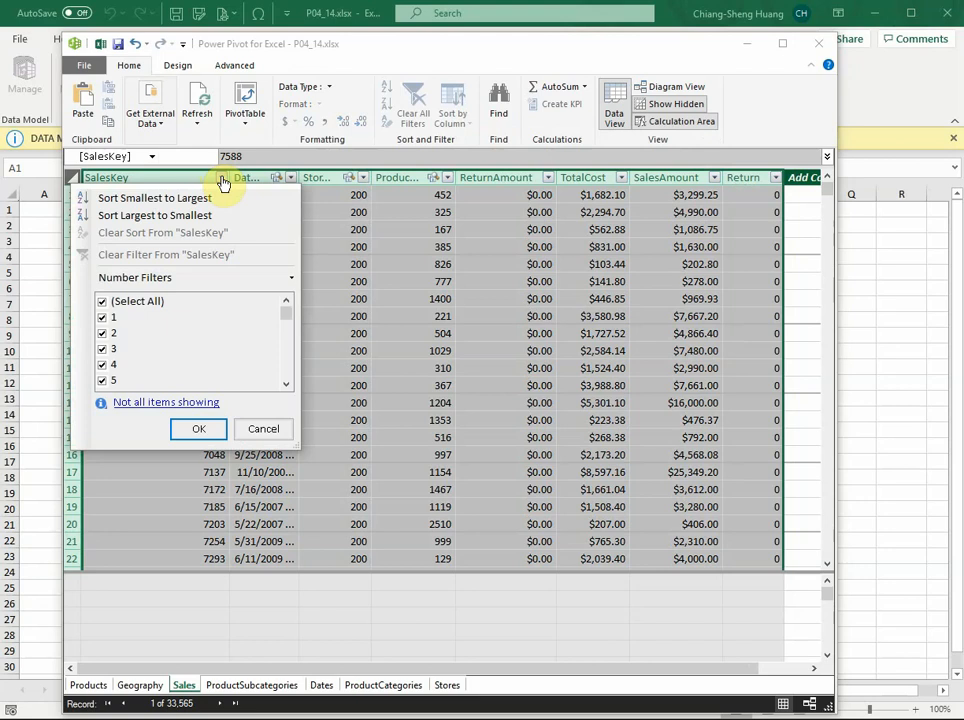
click(157, 199)
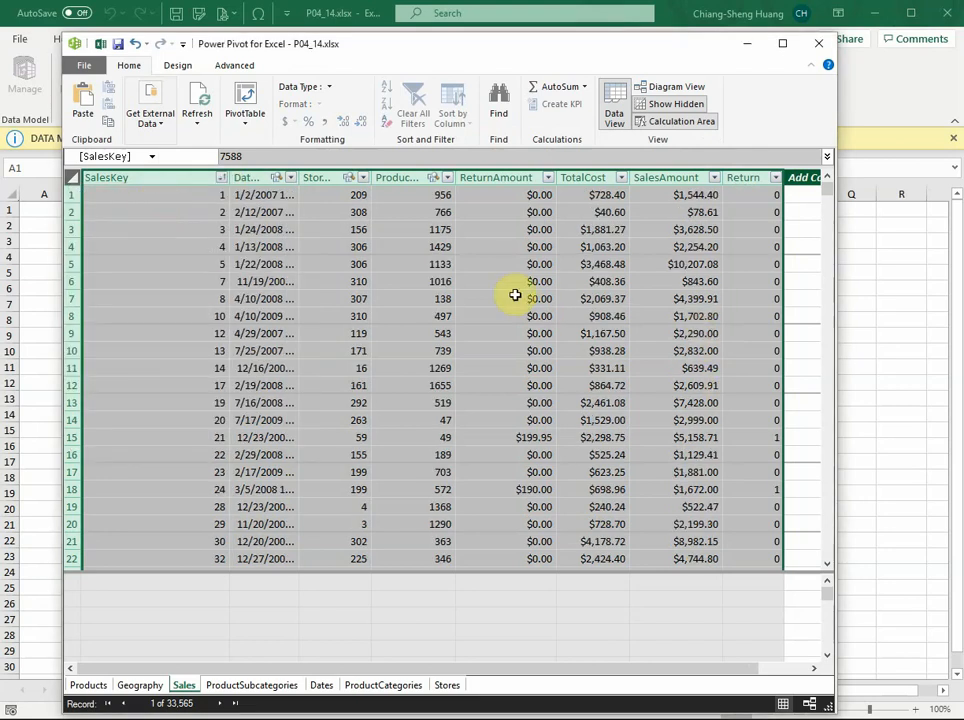
click(510, 441)
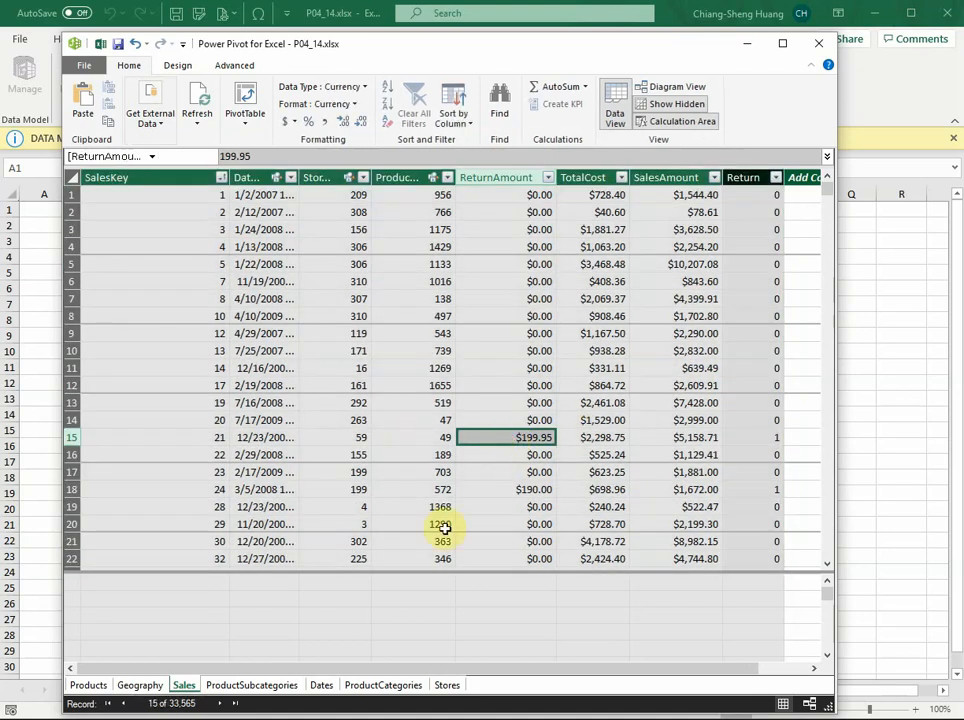
click(493, 490)
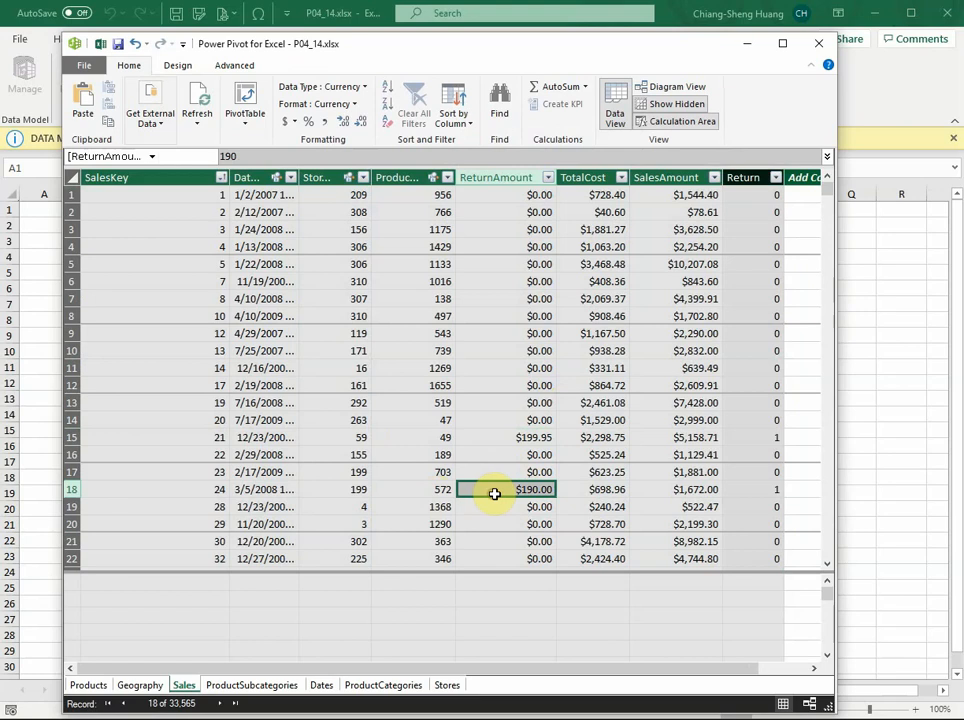
Create the measure TotalReturn:=SUM(Sales[Return]) in the first calculation area cell below the SalesKey column.
click(140, 585)
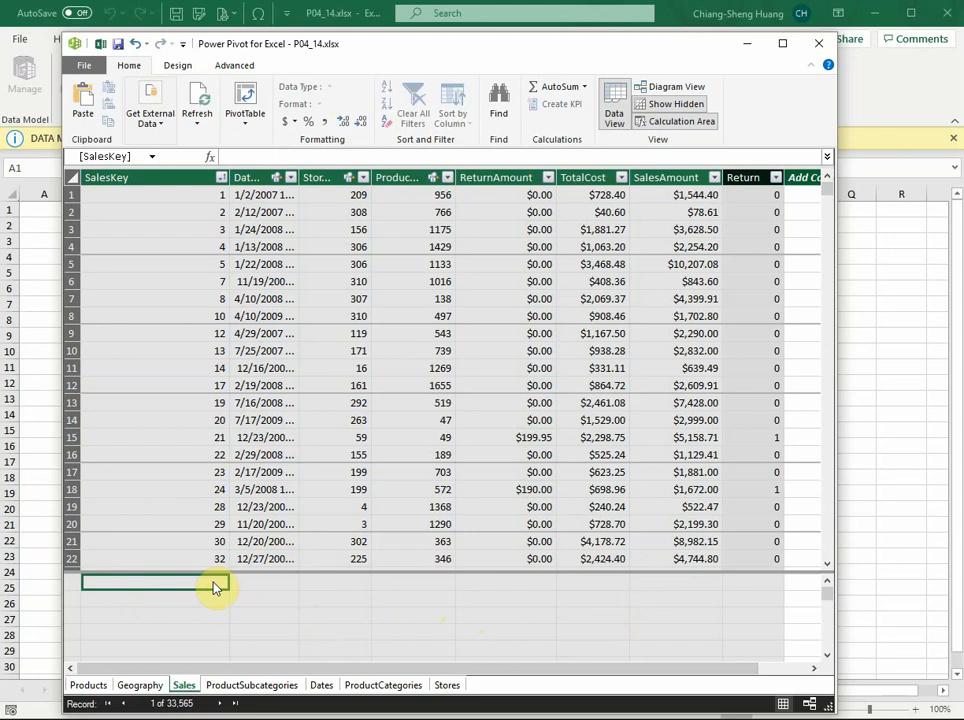
click(279, 152)
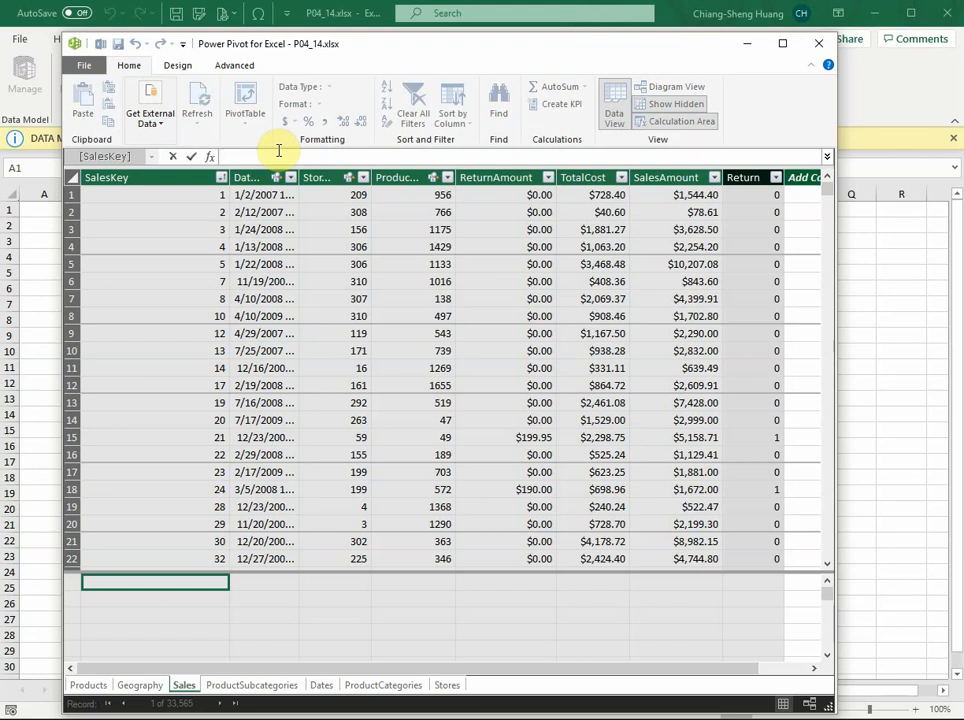
text(Ttal)
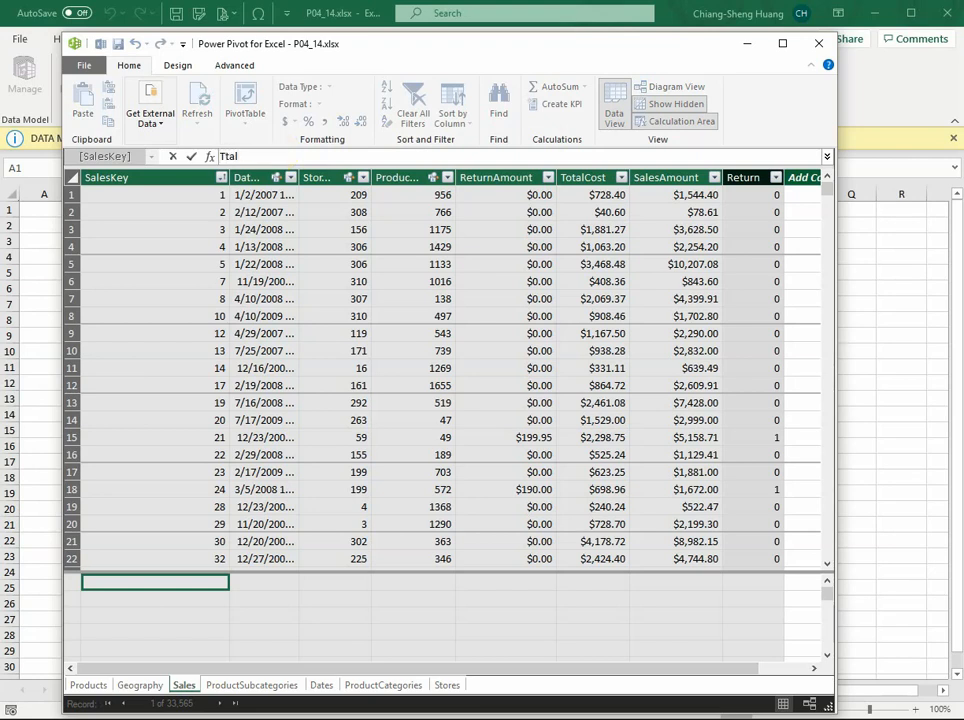
key(BackSpace)
key(BackSpace)
text(otalRet)
text(urnr)
key(BackSpace)
key(BackSpace)
text(rn:=)
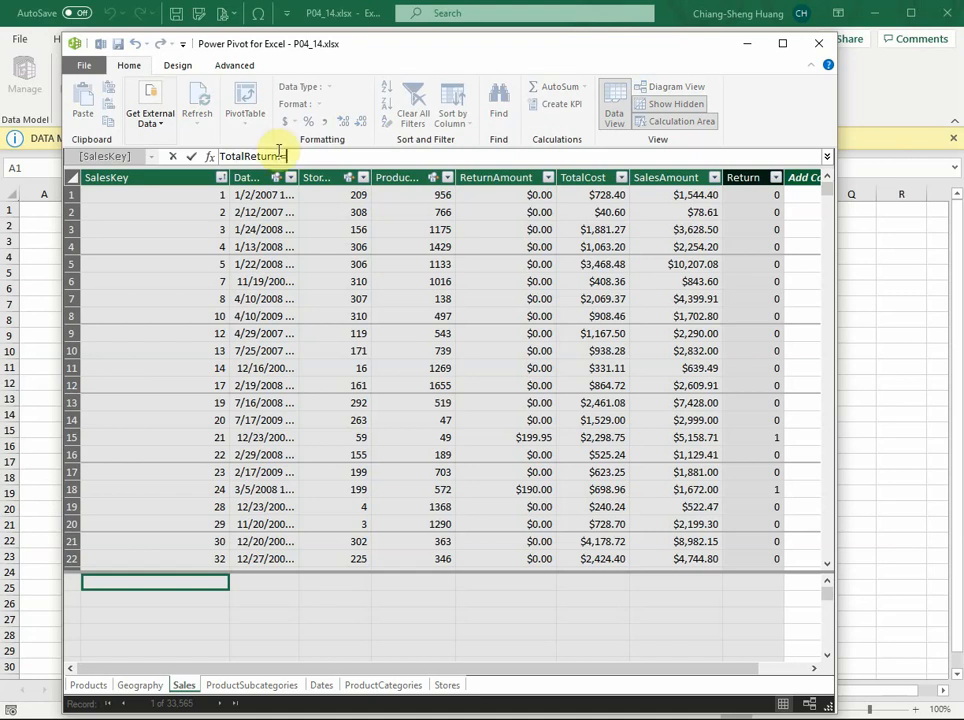
text(S)
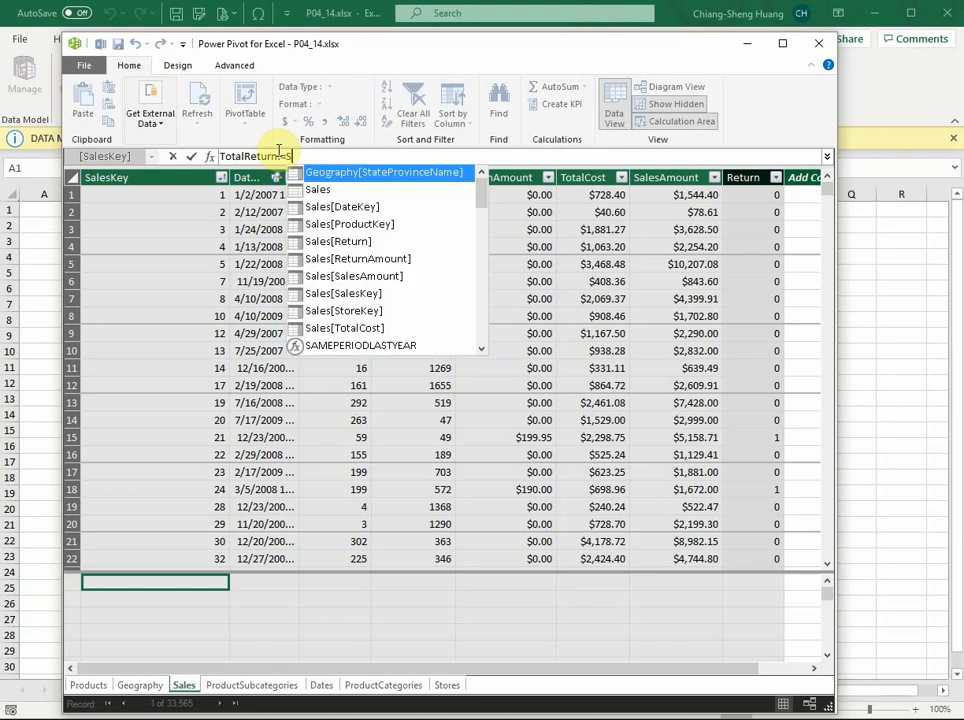
text(UM()
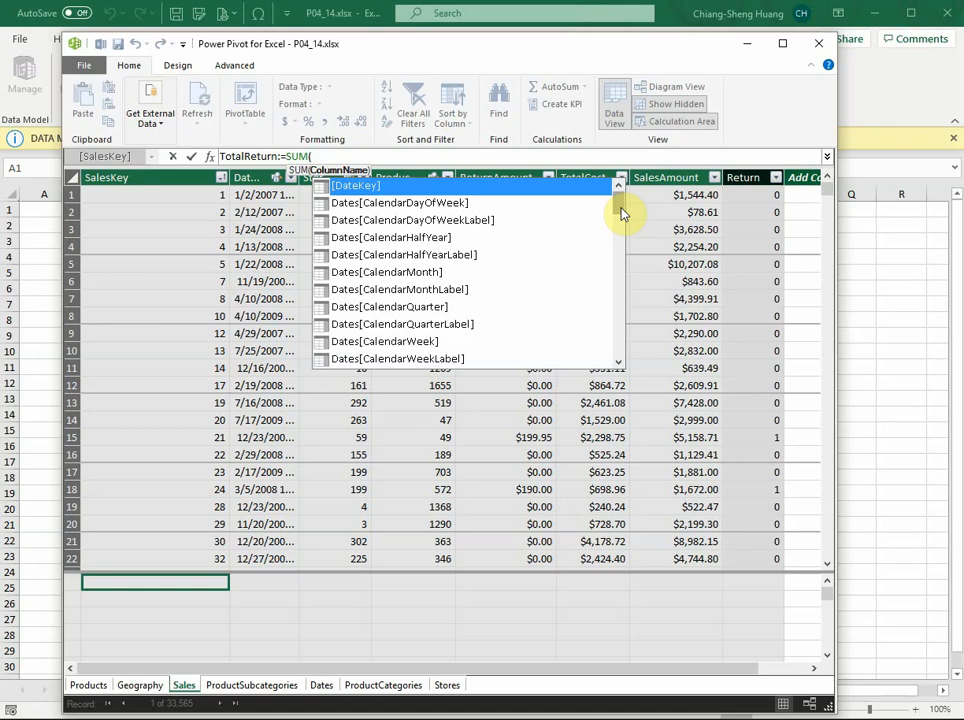
drag(621, 213, 617, 311)
scroll(553, 267, up, 2)
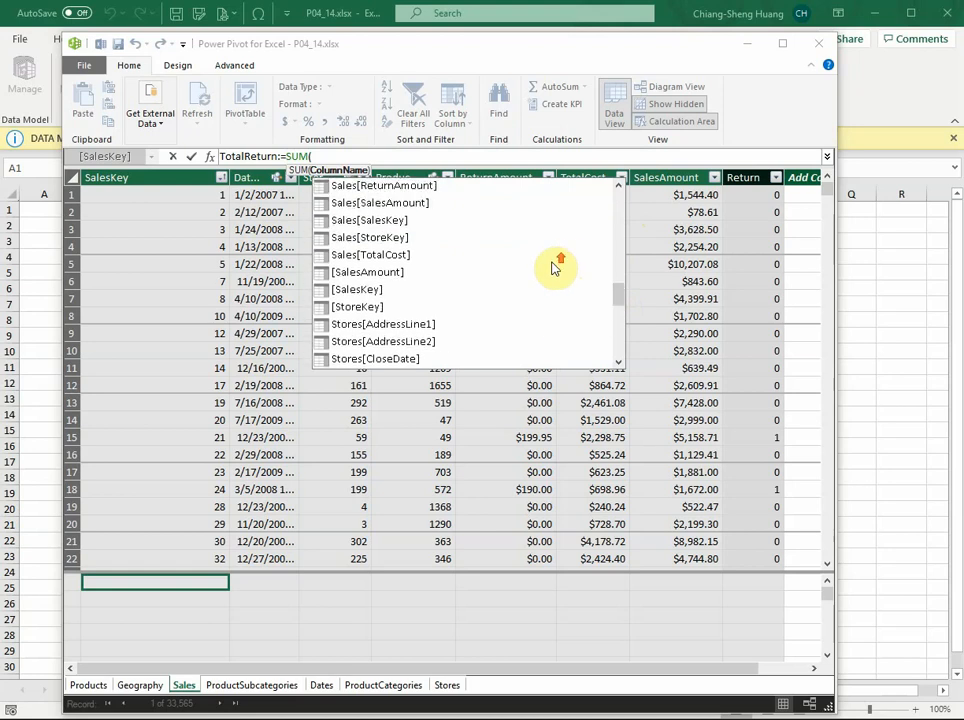
scroll(553, 267, up, 1)
click(378, 220)
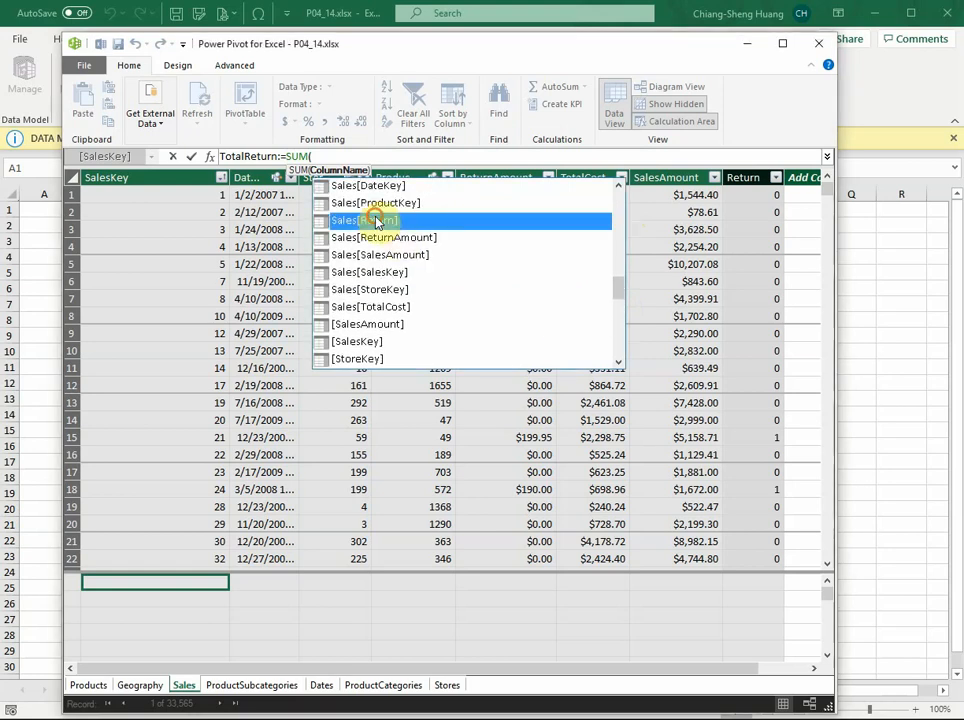
double_click(378, 222)
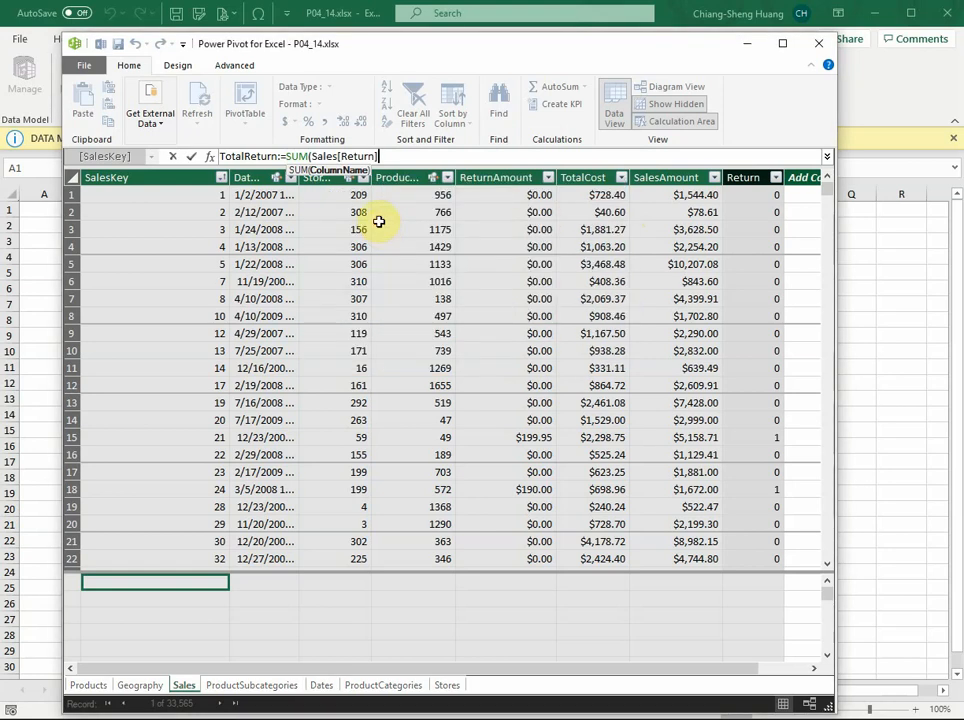
text())
key(Return)
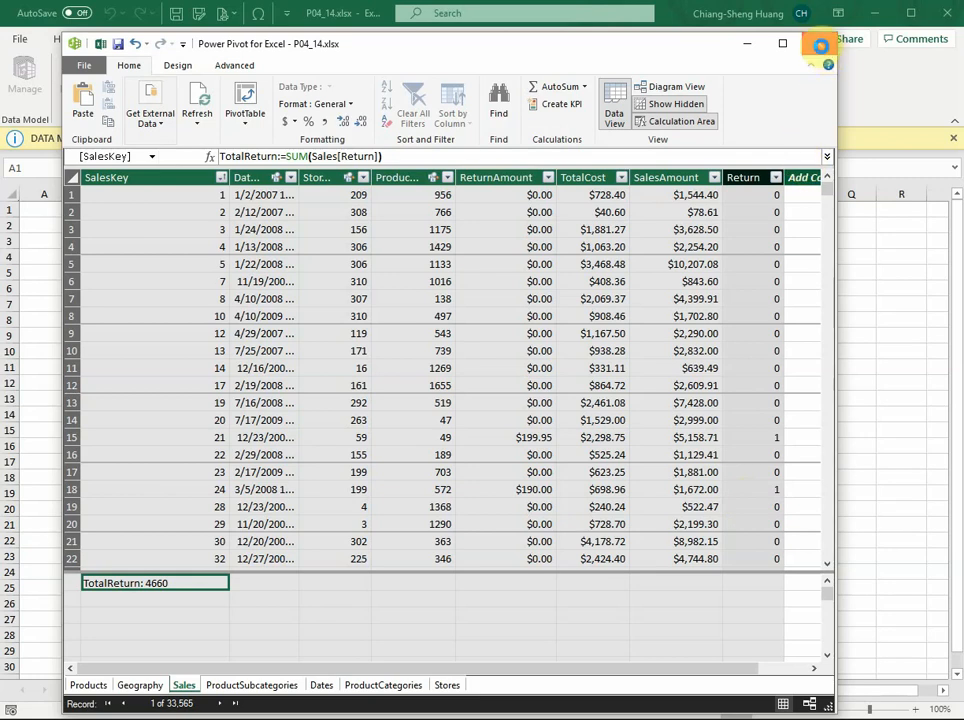
Close the Power Pivot window and insert a PivotTable based on the workbook's Data Model at Sheet1!$A$1.
click(822, 43)
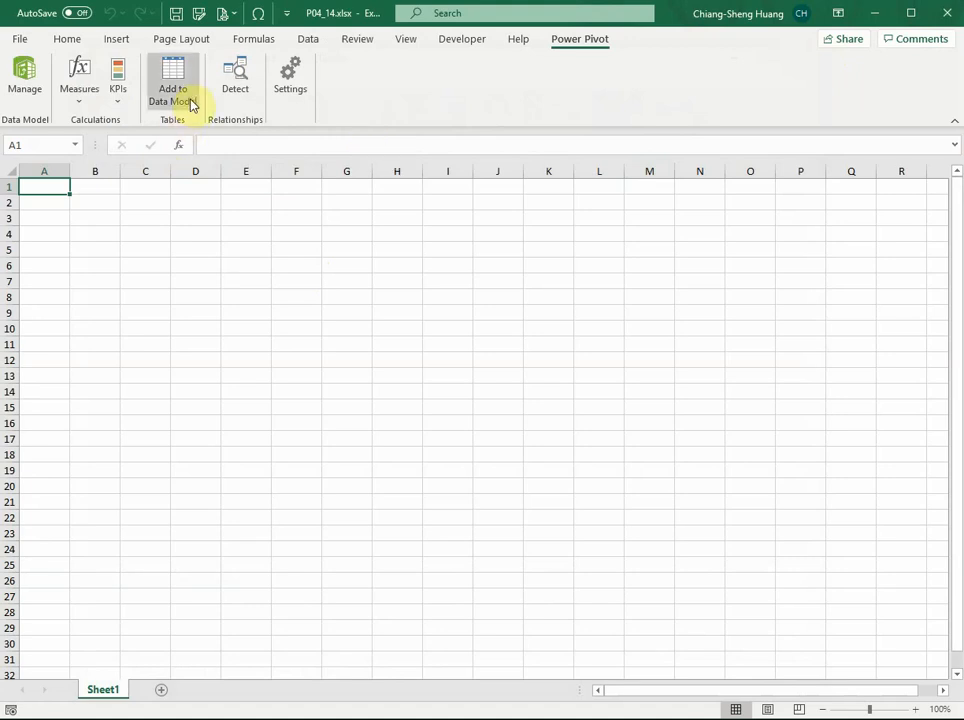
click(116, 39)
click(29, 75)
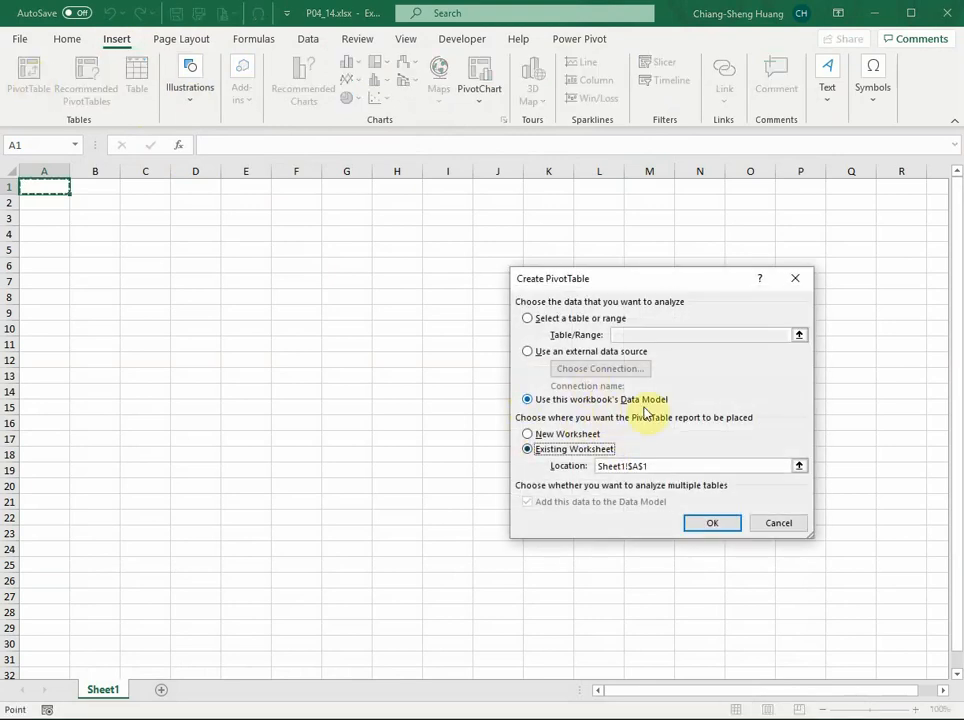
click(705, 528)
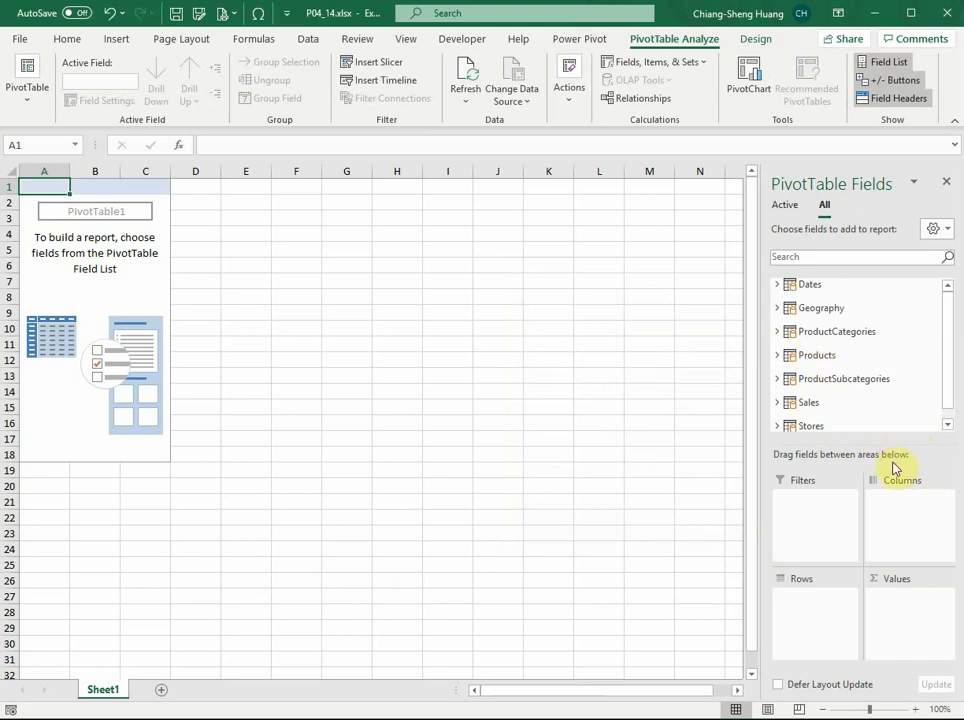
Place the Geography table's Store Location hierarchy in the PivotTable rows and the Stores table's Large Store field in the columns.
click(777, 309)
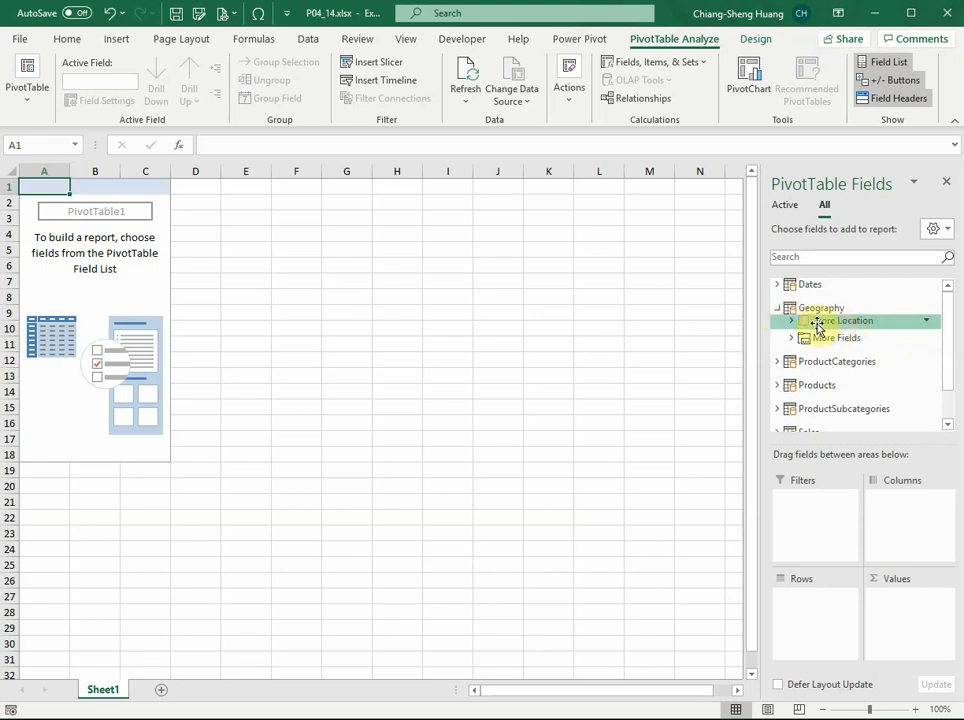
drag(818, 326, 832, 620)
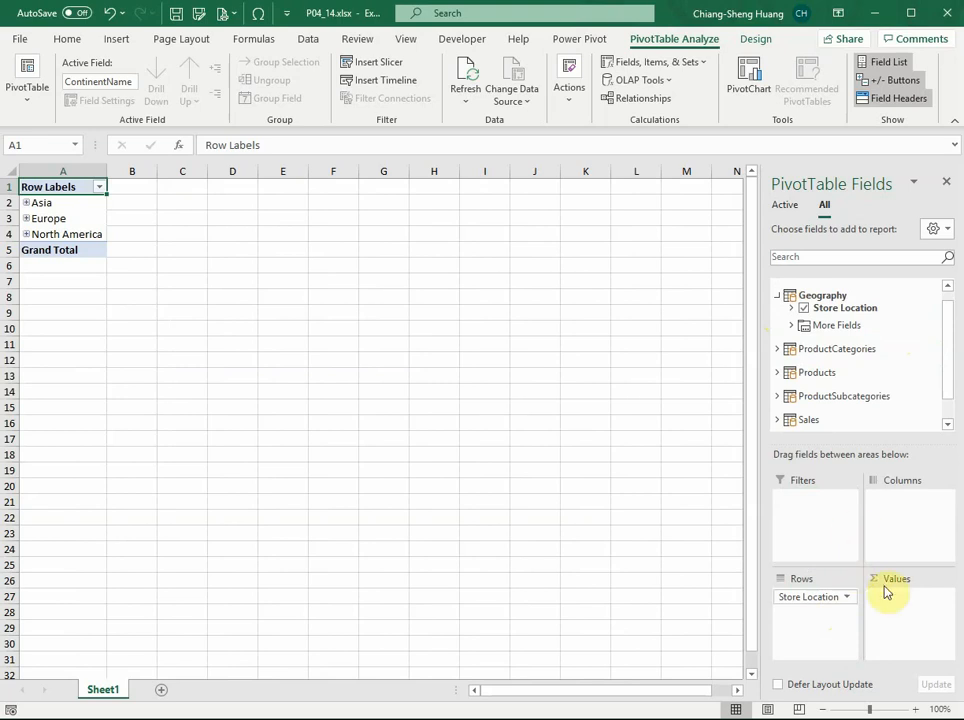
click(947, 424)
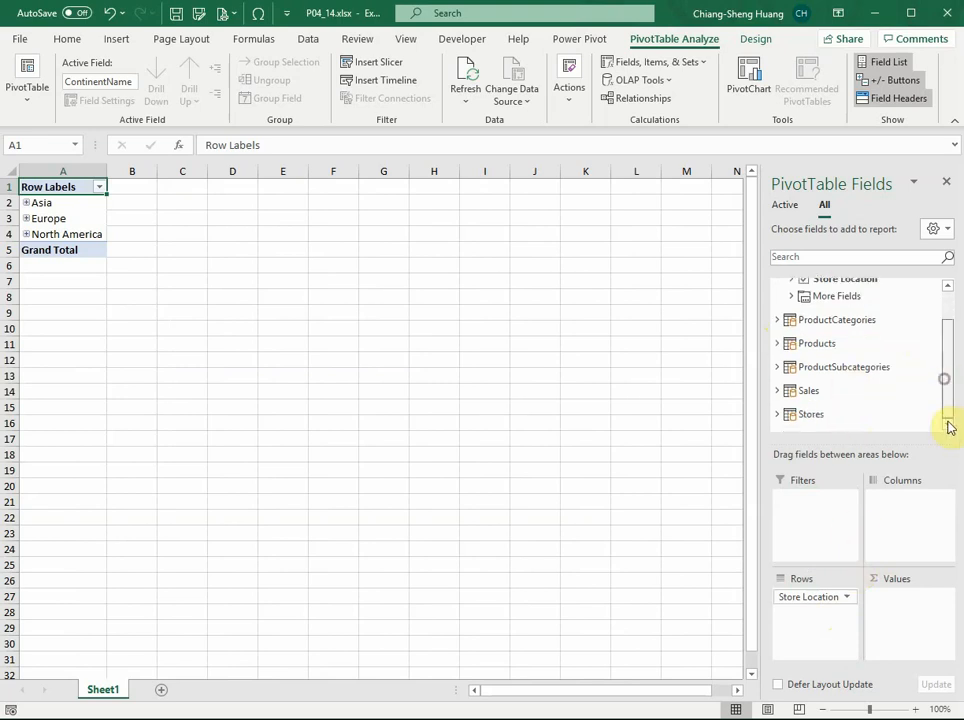
click(779, 415)
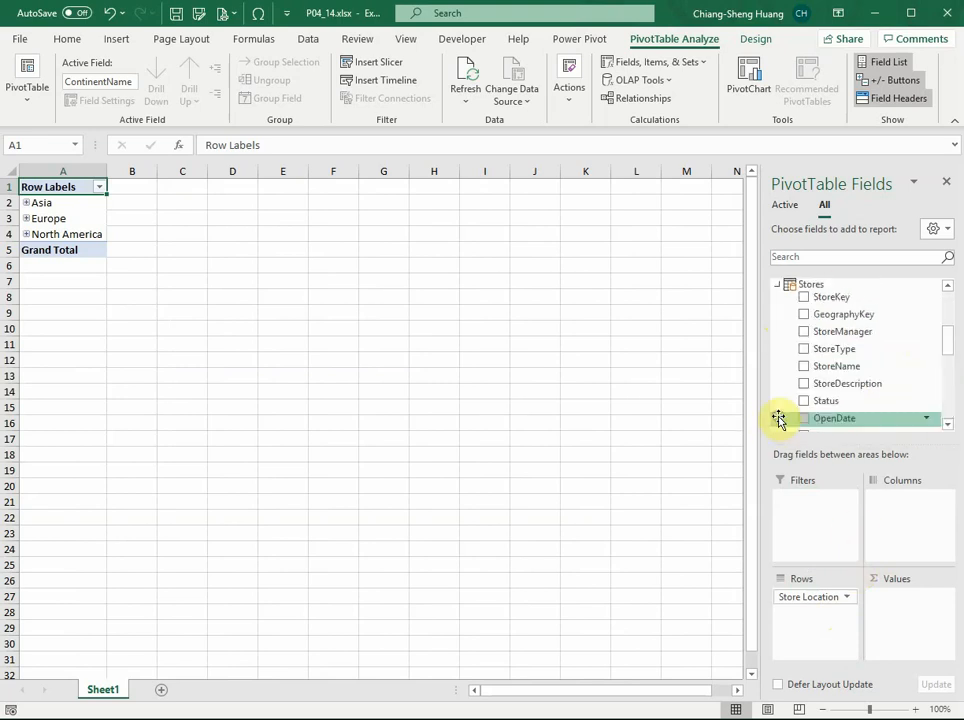
scroll(852, 416, down, 3)
scroll(850, 416, down, 3)
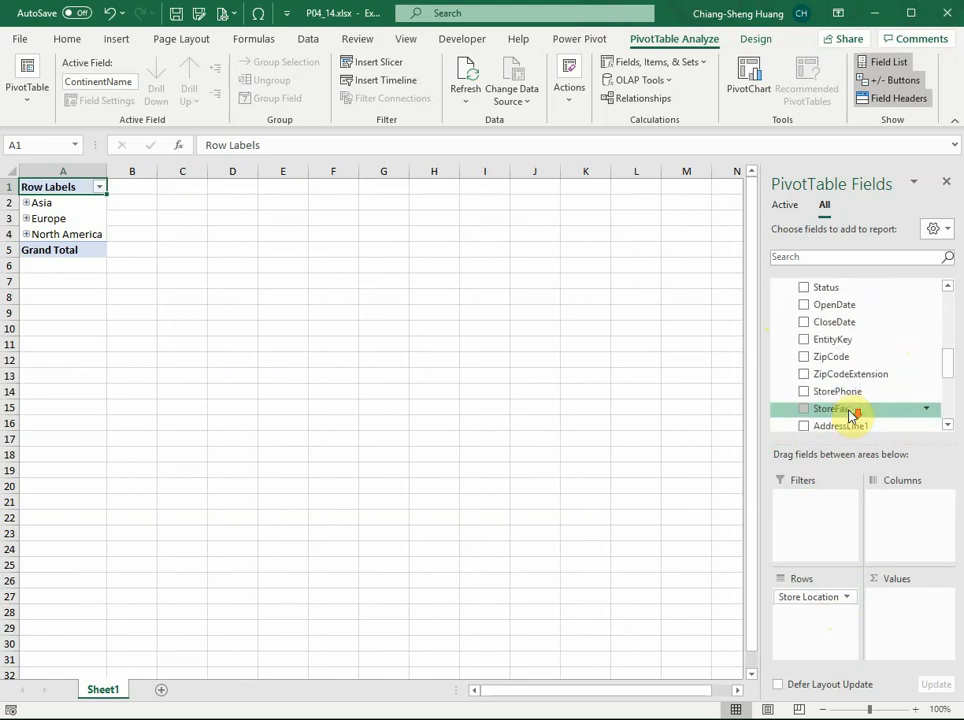
scroll(850, 416, up, 2)
scroll(850, 416, up, 4)
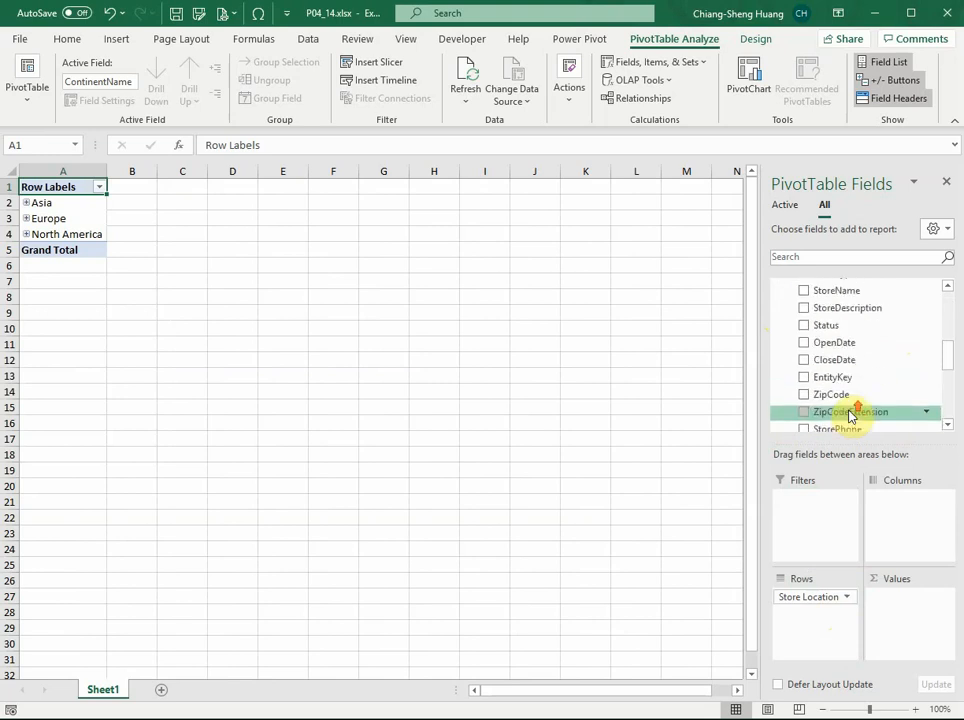
scroll(850, 416, down, 2)
scroll(850, 416, down, 6)
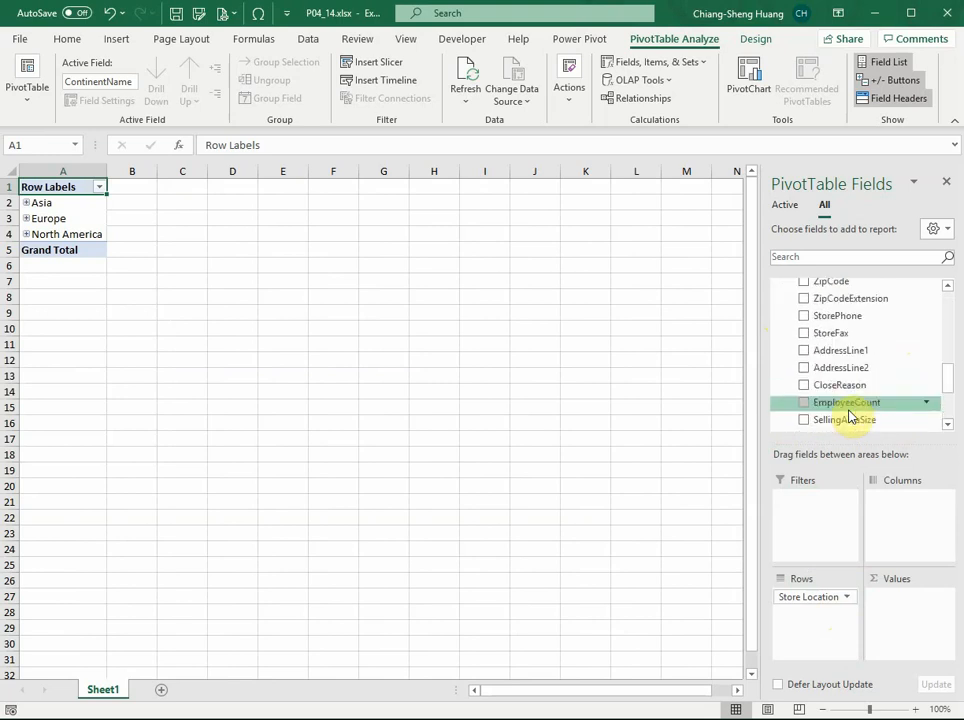
drag(849, 416, 906, 506)
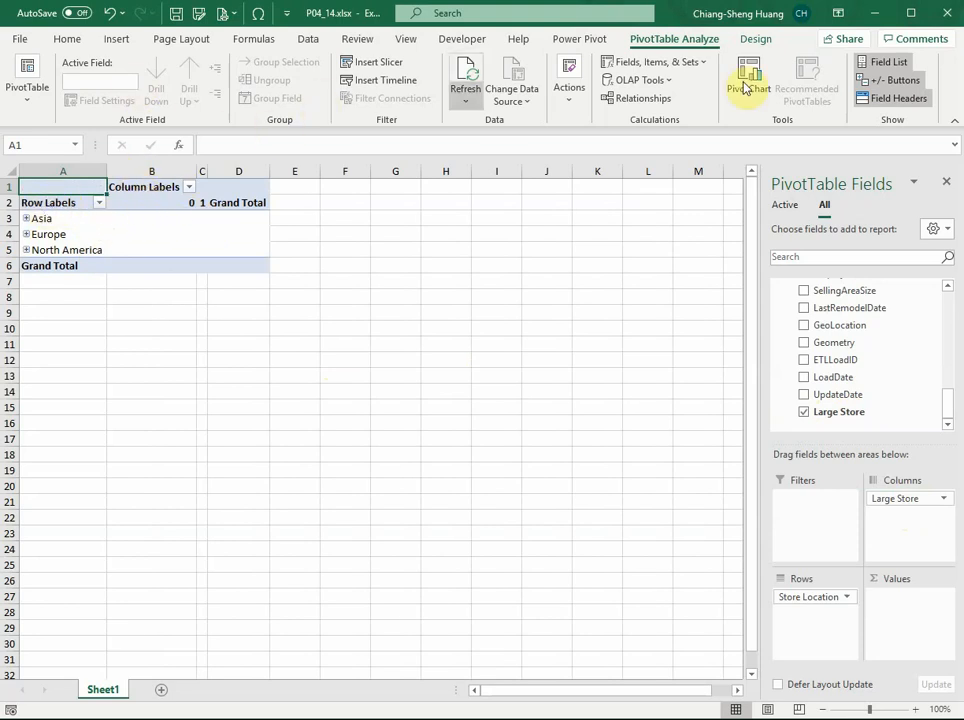
Set the PivotTable's report layout to Outline Form.
click(752, 39)
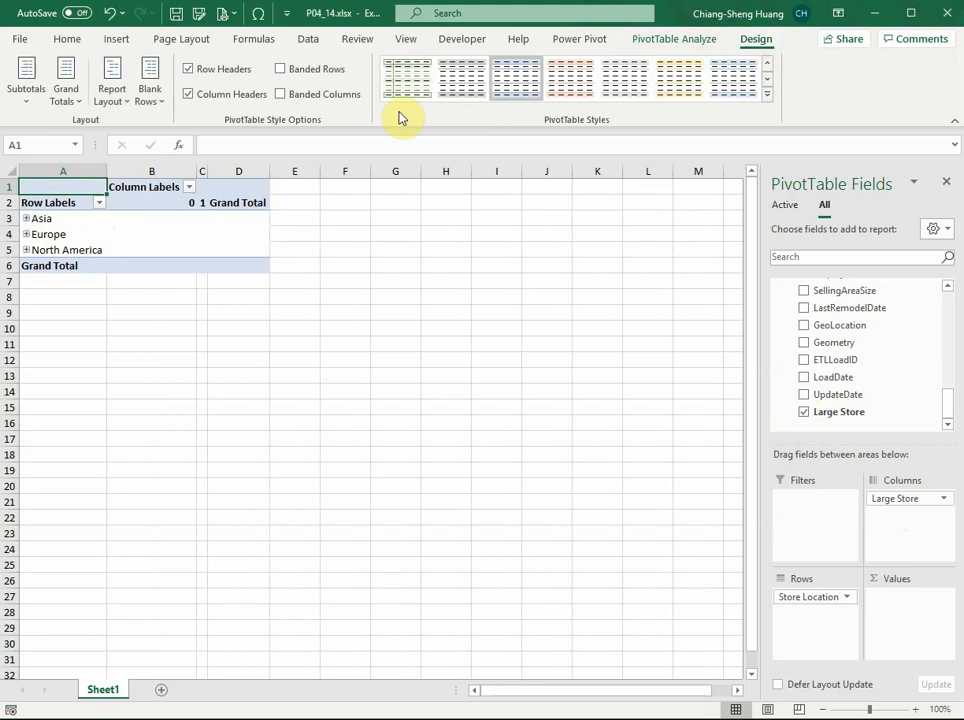
click(112, 95)
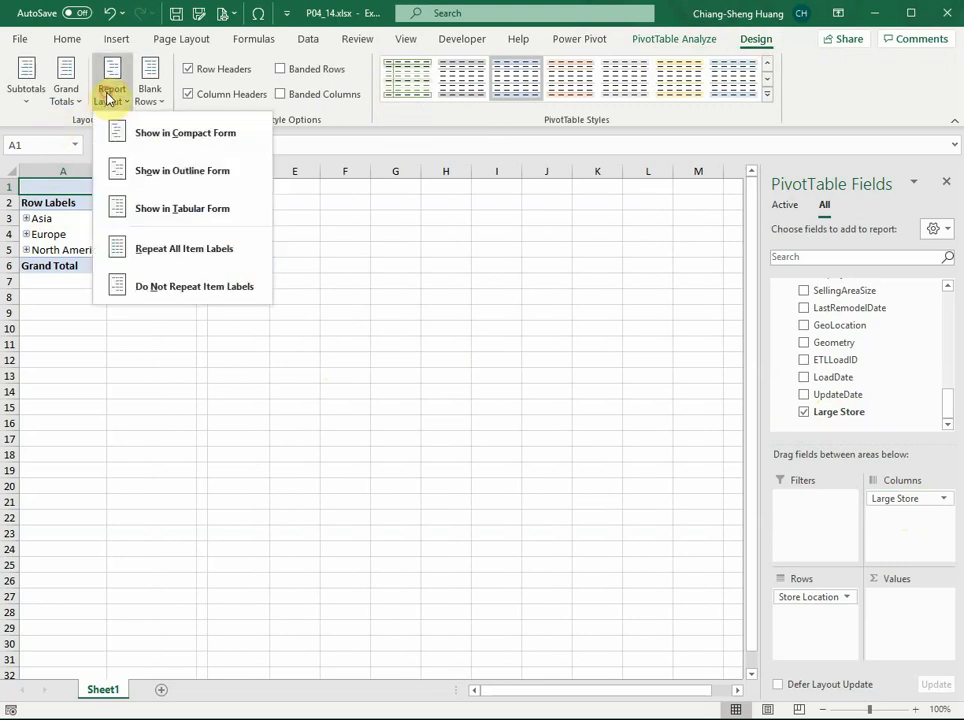
click(181, 172)
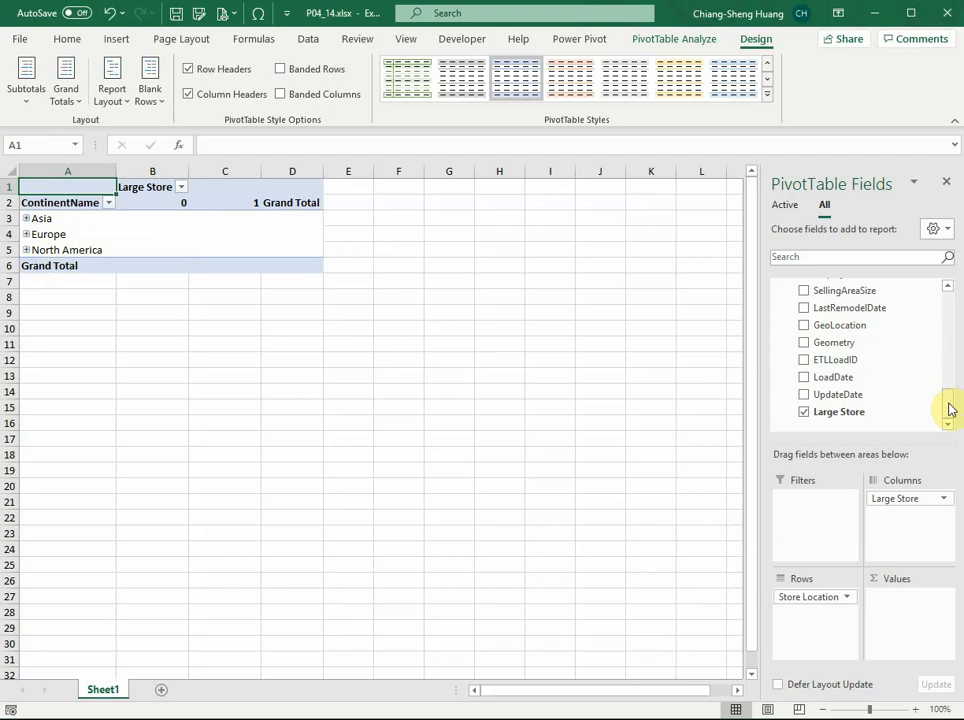
Collapse the Stores field list and add the TotalReturn measure from the Sales table to the PivotTable values.
drag(950, 408, 955, 292)
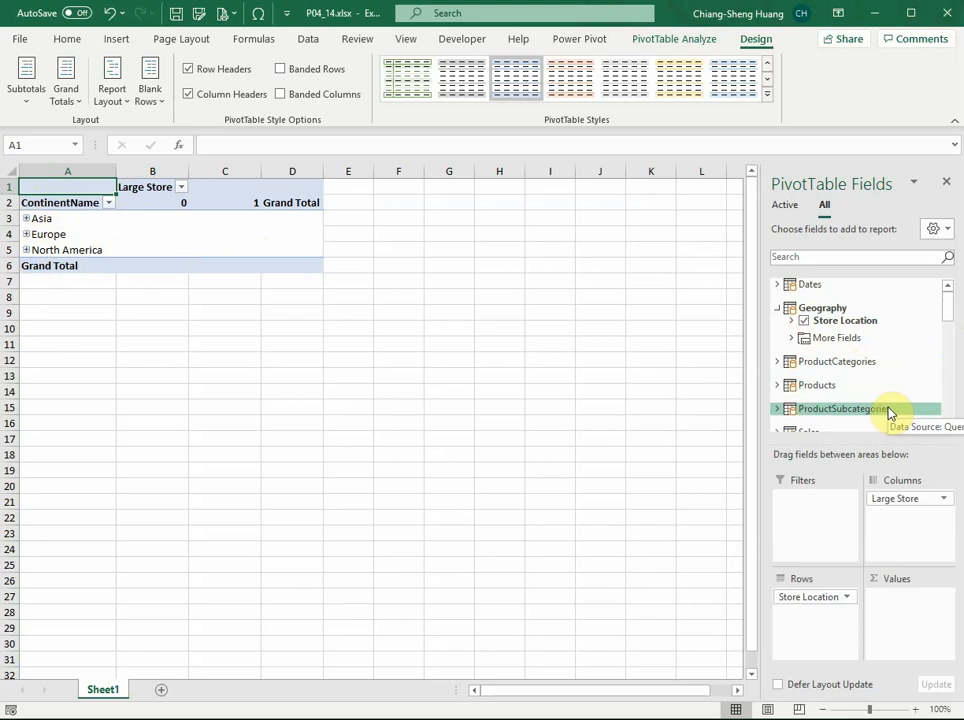
scroll(891, 413, down, 1)
scroll(891, 413, up, 1)
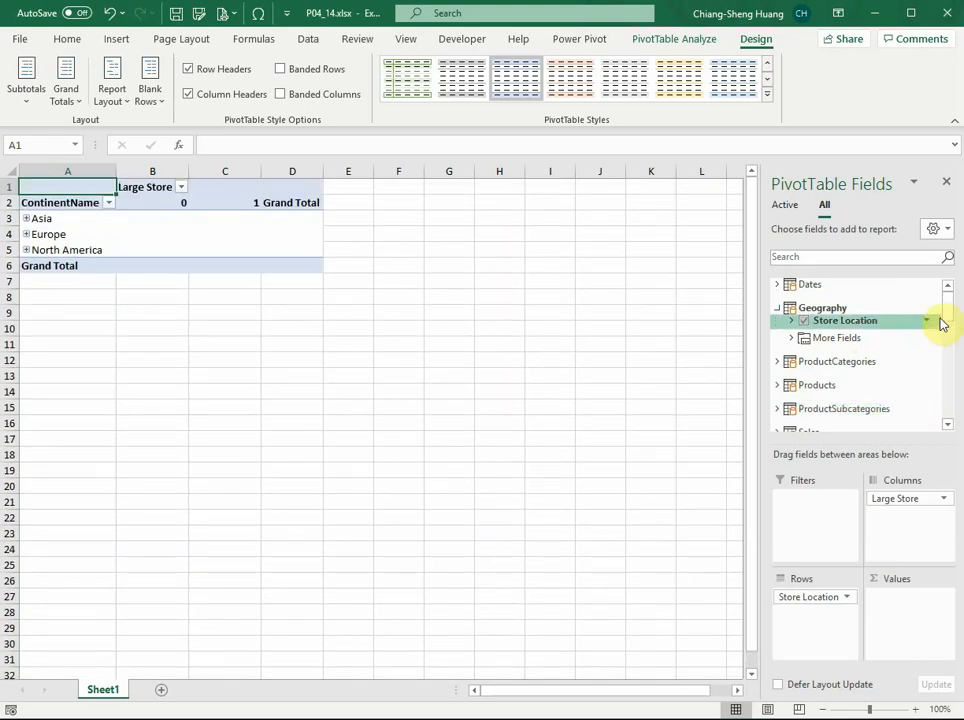
mouse_move(948, 308)
mouse_down()
mouse_move(955, 356)
mouse_move(947, 333)
mouse_up()
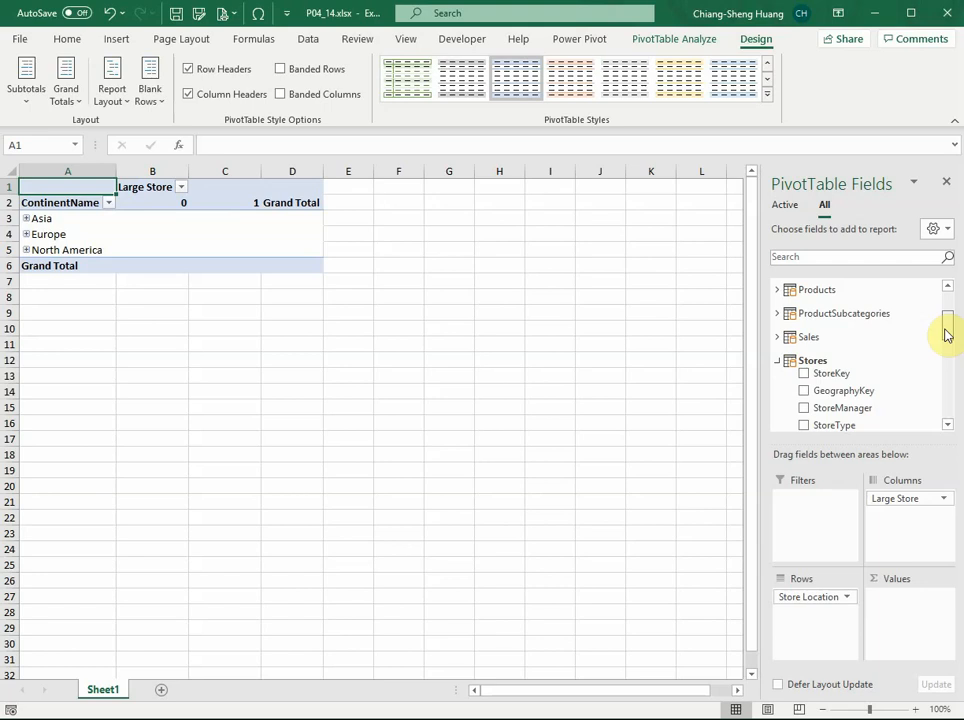
click(778, 366)
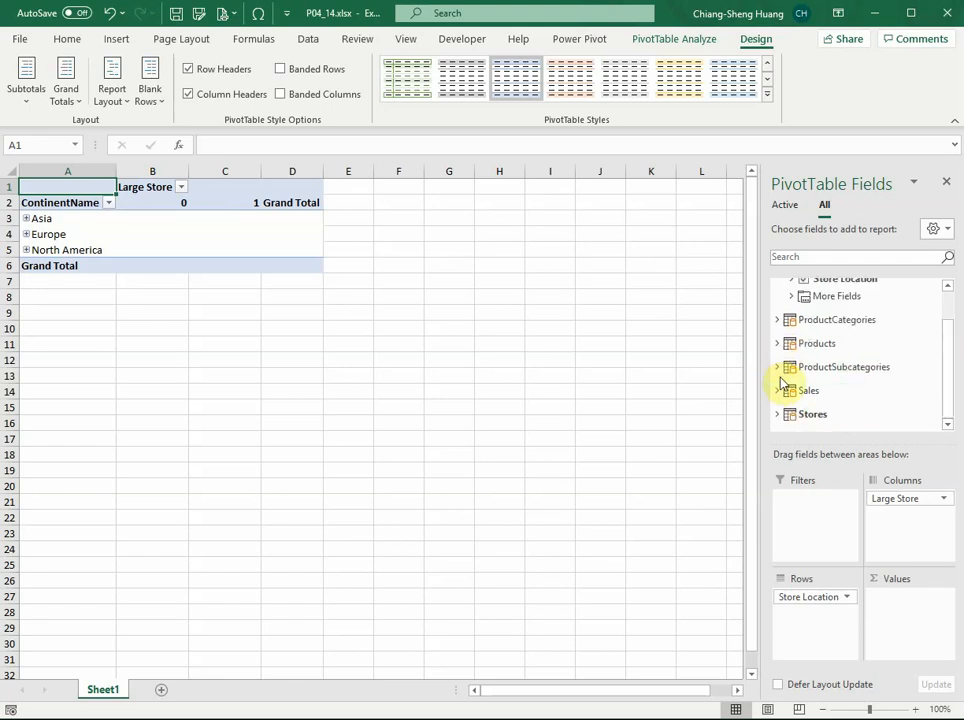
scroll(800, 387, up, 1)
scroll(810, 390, down, 1)
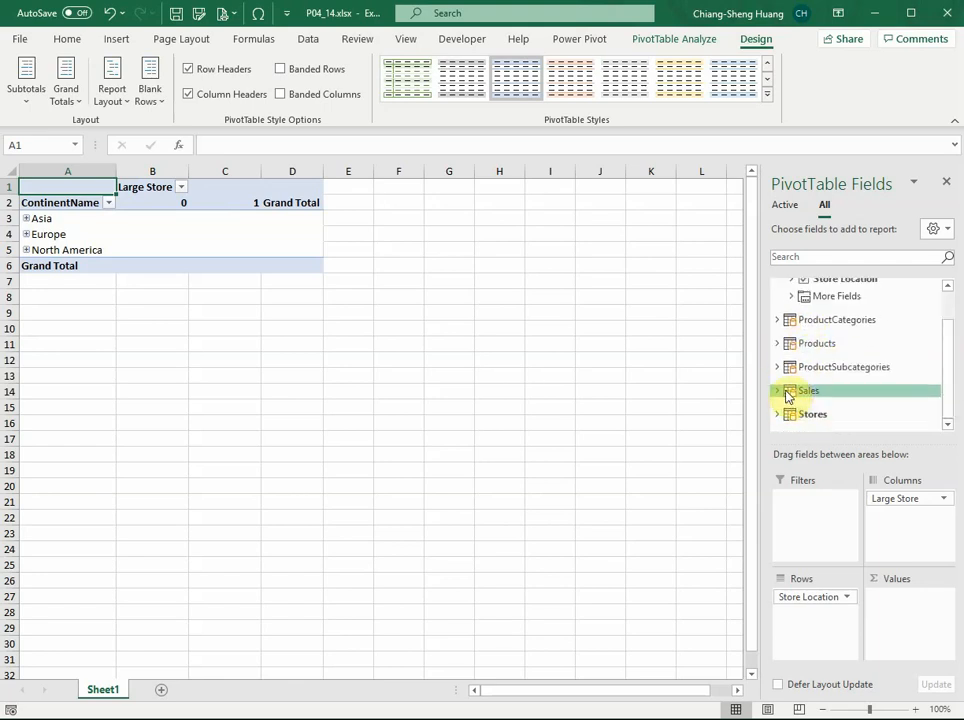
click(778, 390)
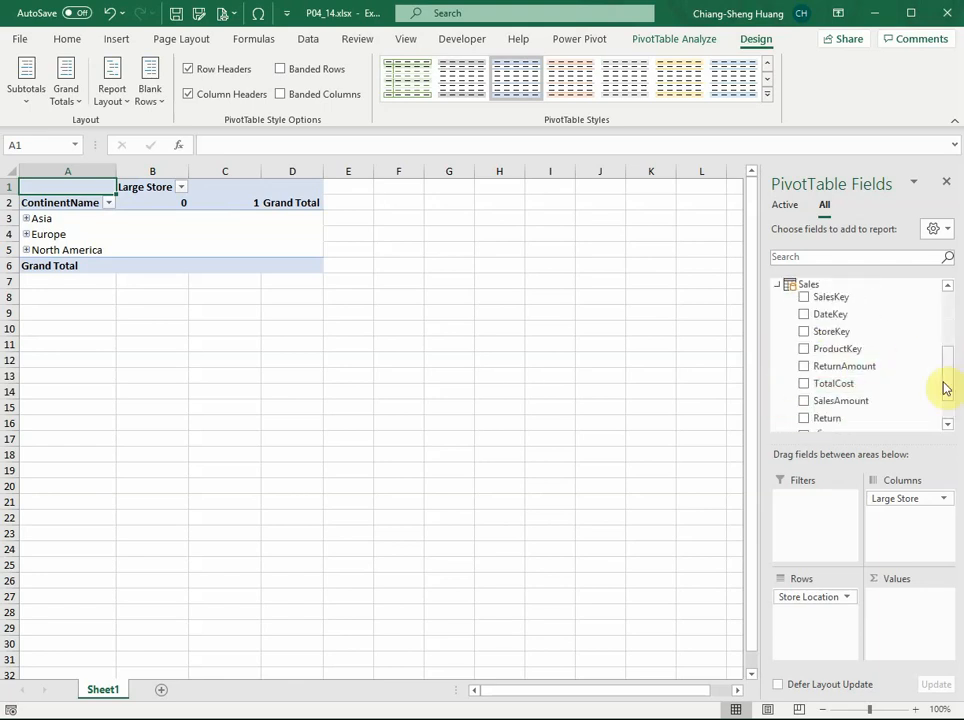
scroll(951, 427, down, 1)
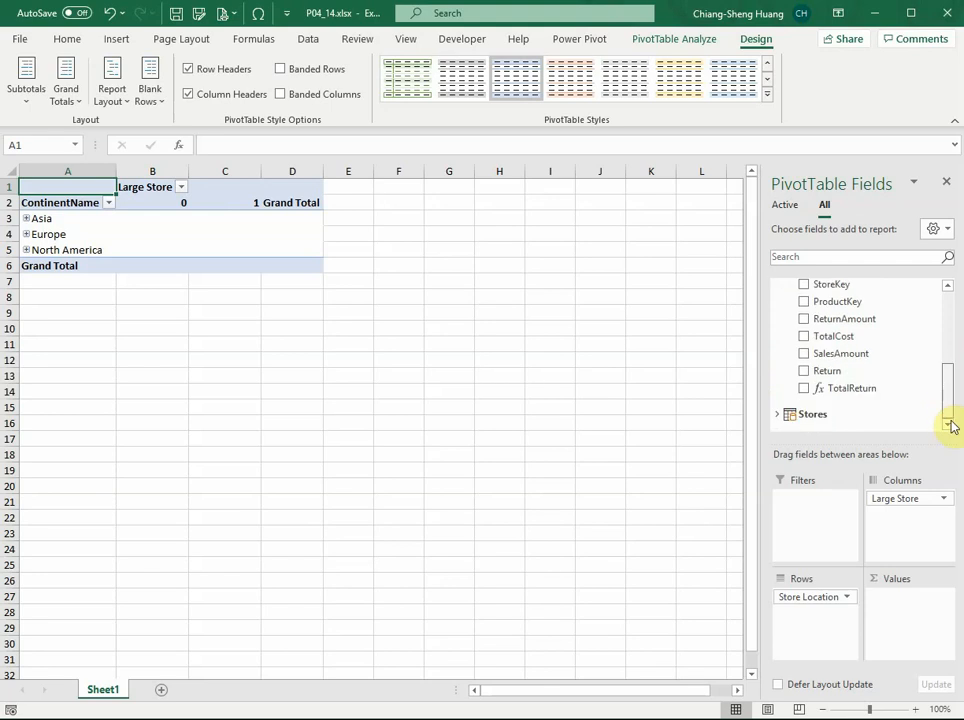
mouse_move(948, 407)
mouse_down()
mouse_move(947, 387)
mouse_move(949, 409)
mouse_up()
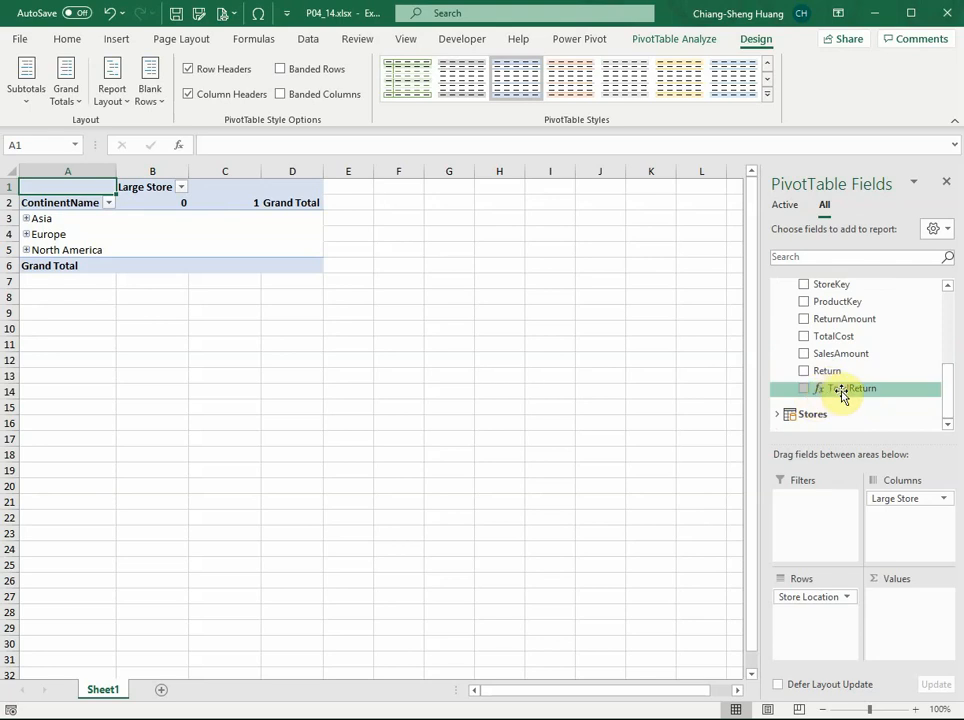
drag(841, 395, 899, 612)
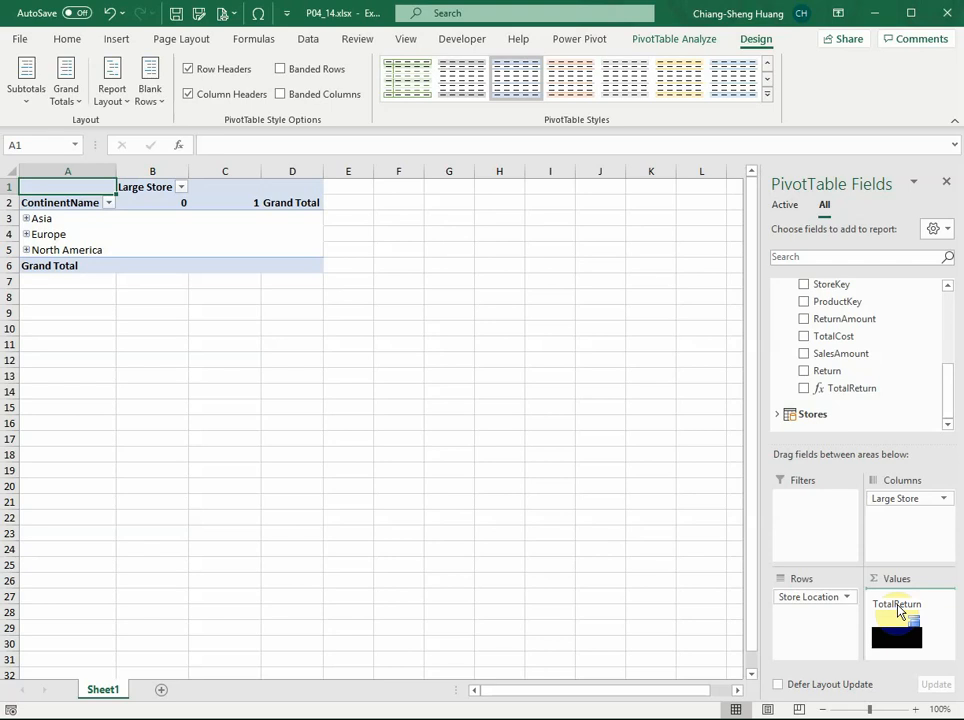
drag(897, 611, 907, 611)
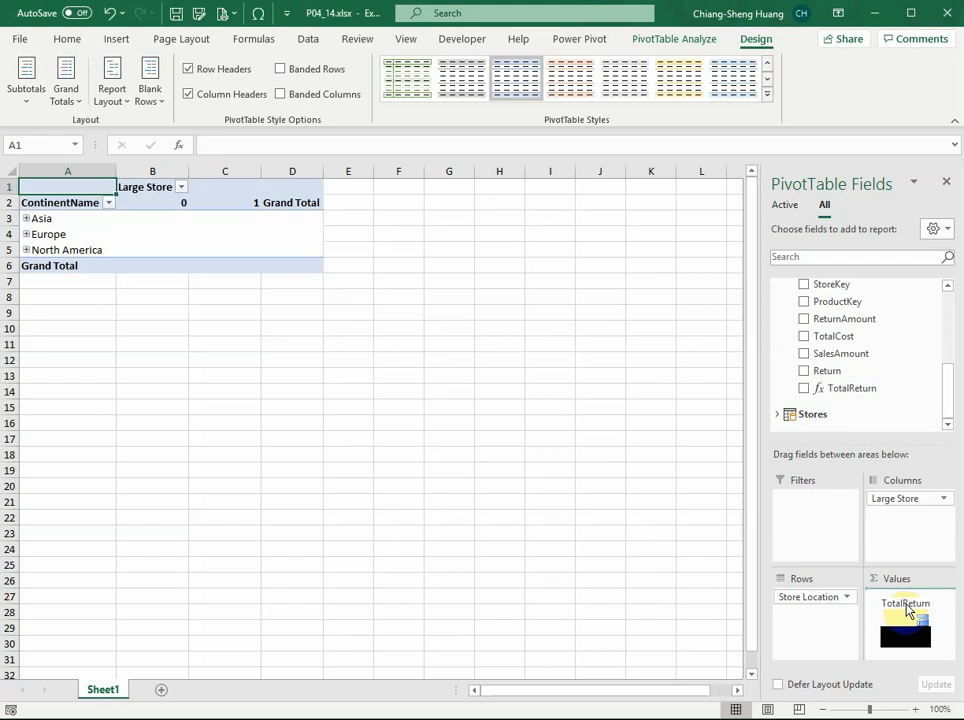
drag(907, 611, 899, 604)
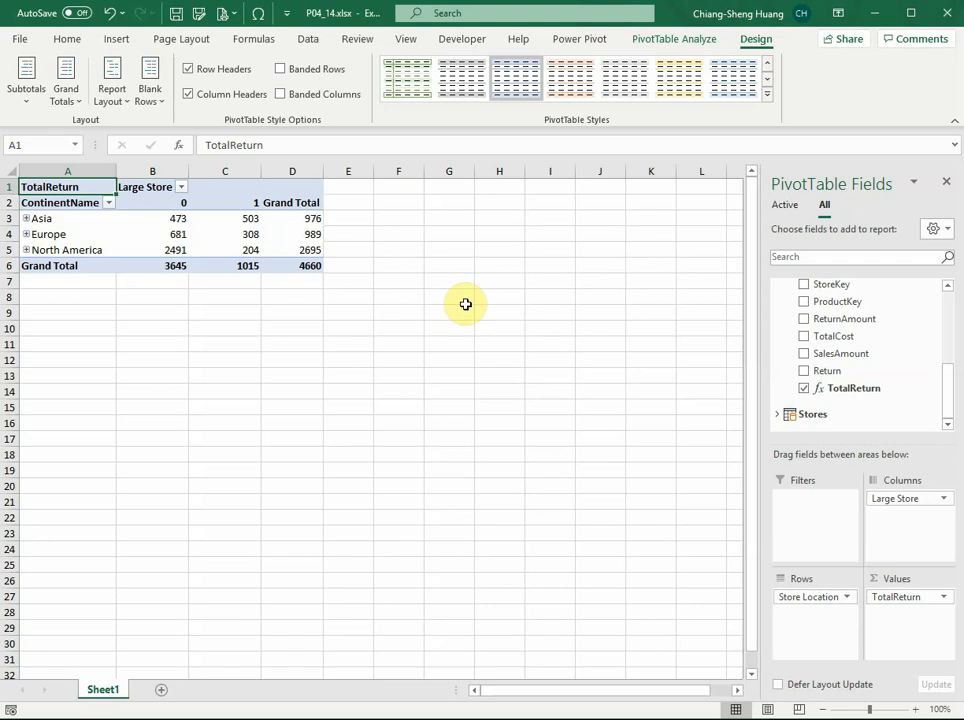
Check the overall TotalReturn grand total and Asia's returns for Large Store 0 and 1.
click(287, 264)
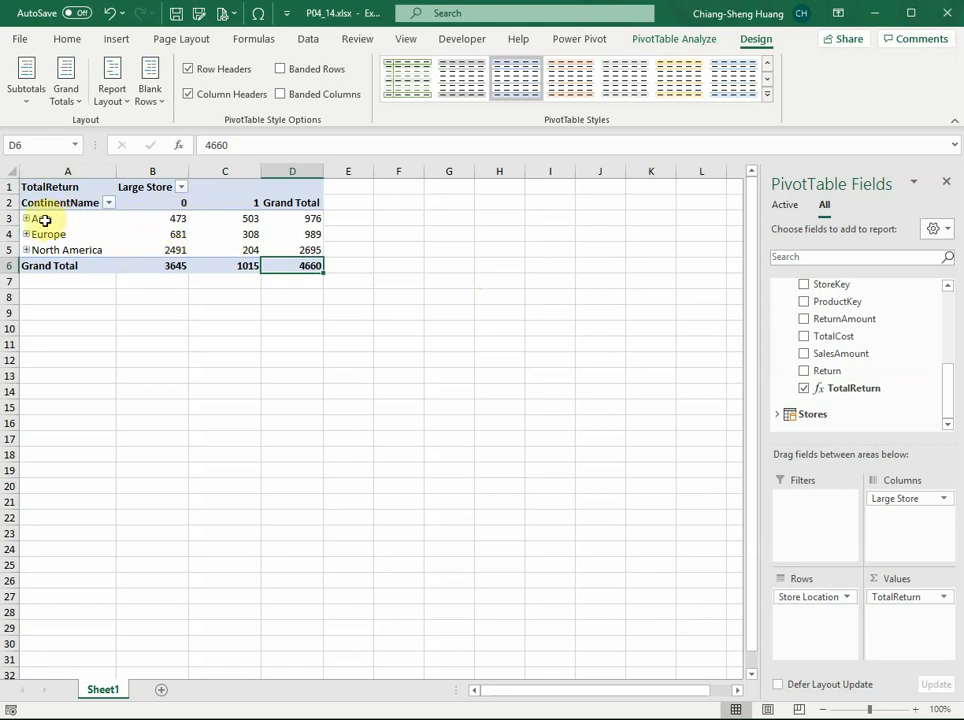
click(156, 220)
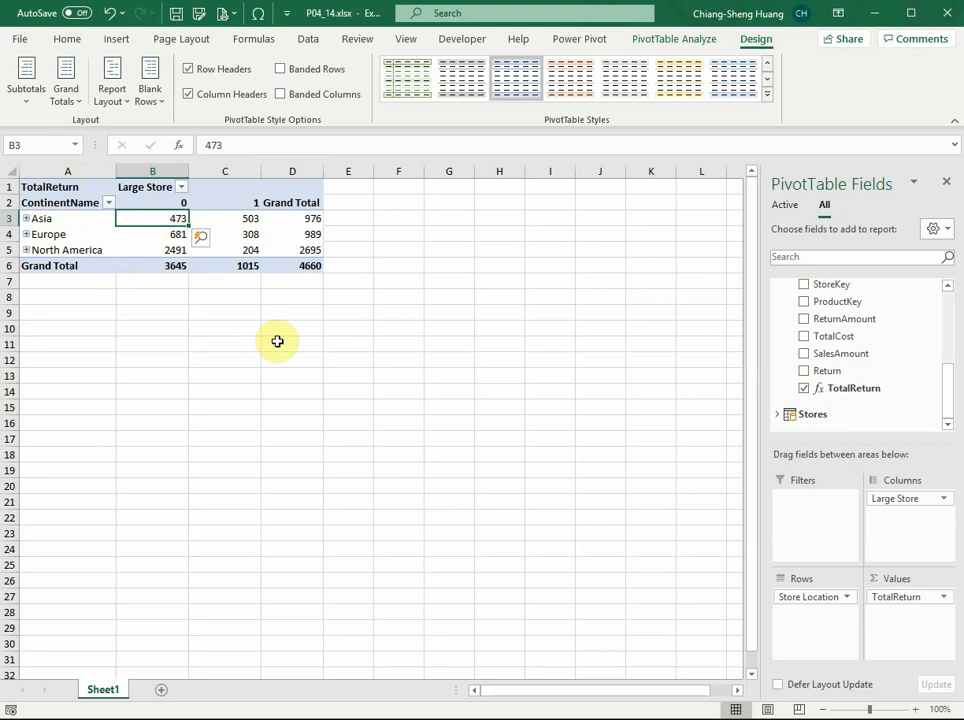
click(231, 217)
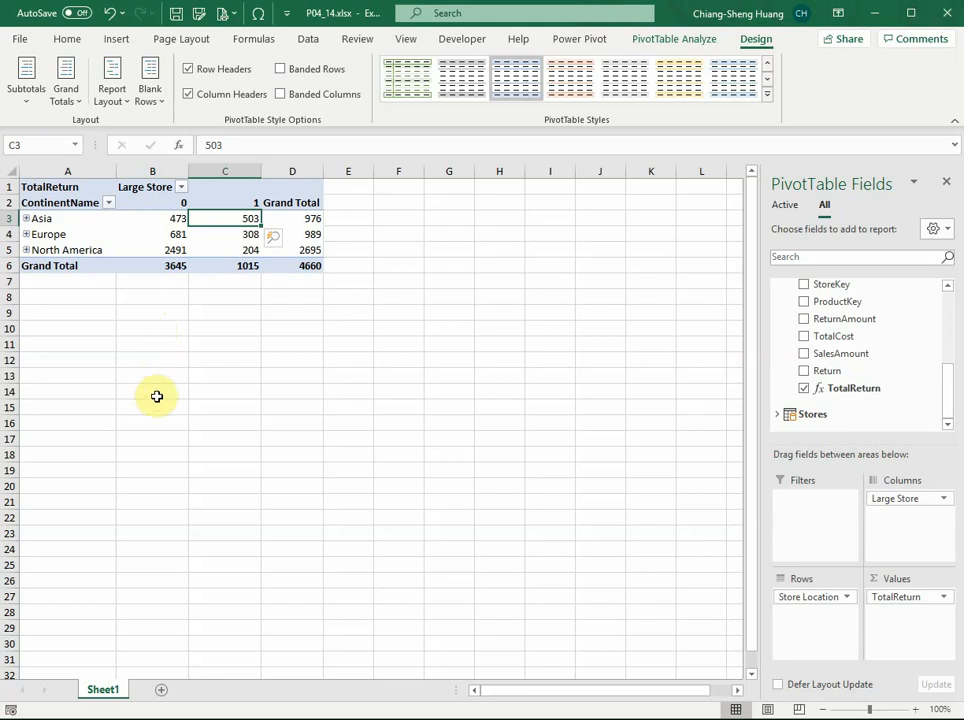
Expand North America, United States and Florida down to city level and check the returns of Miami and Key West by store size.
click(26, 250)
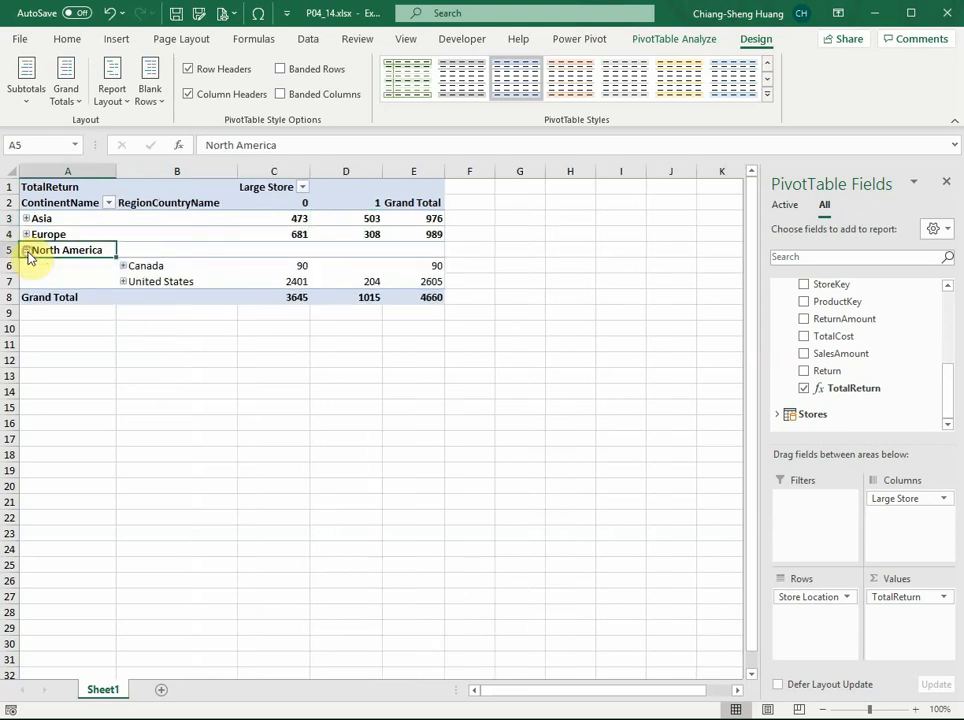
click(124, 282)
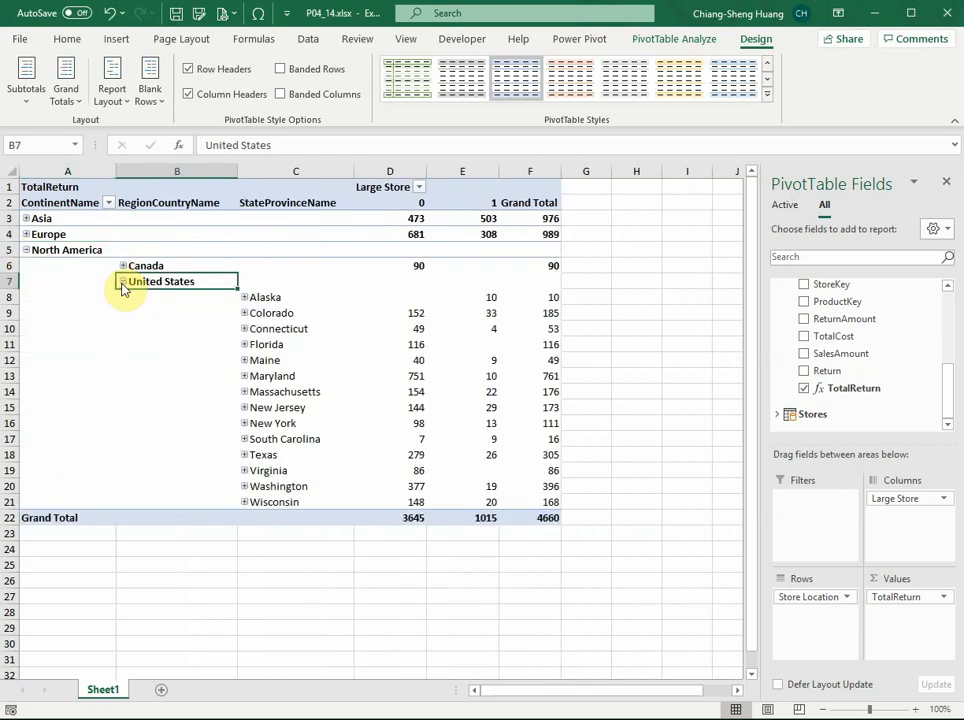
scroll(325, 387, down, 2)
scroll(325, 385, up, 2)
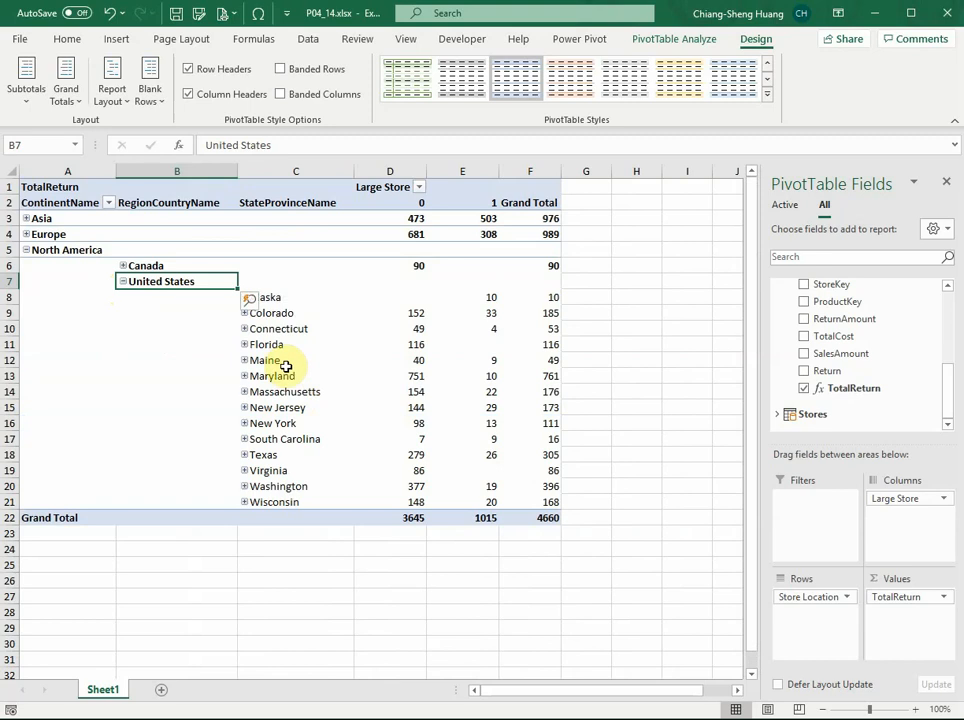
click(244, 344)
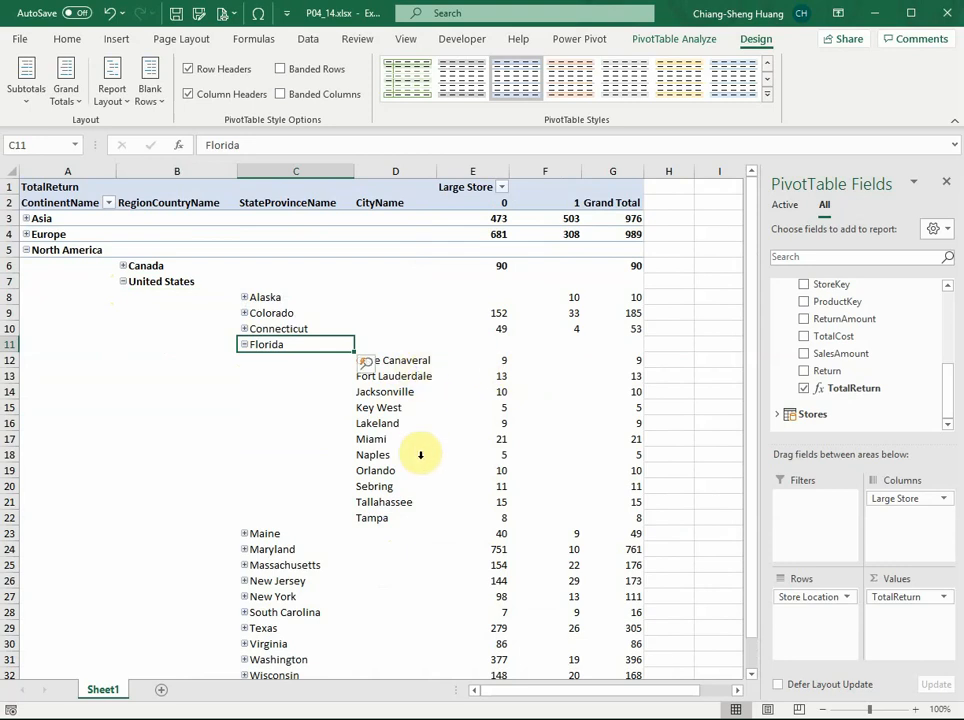
click(498, 439)
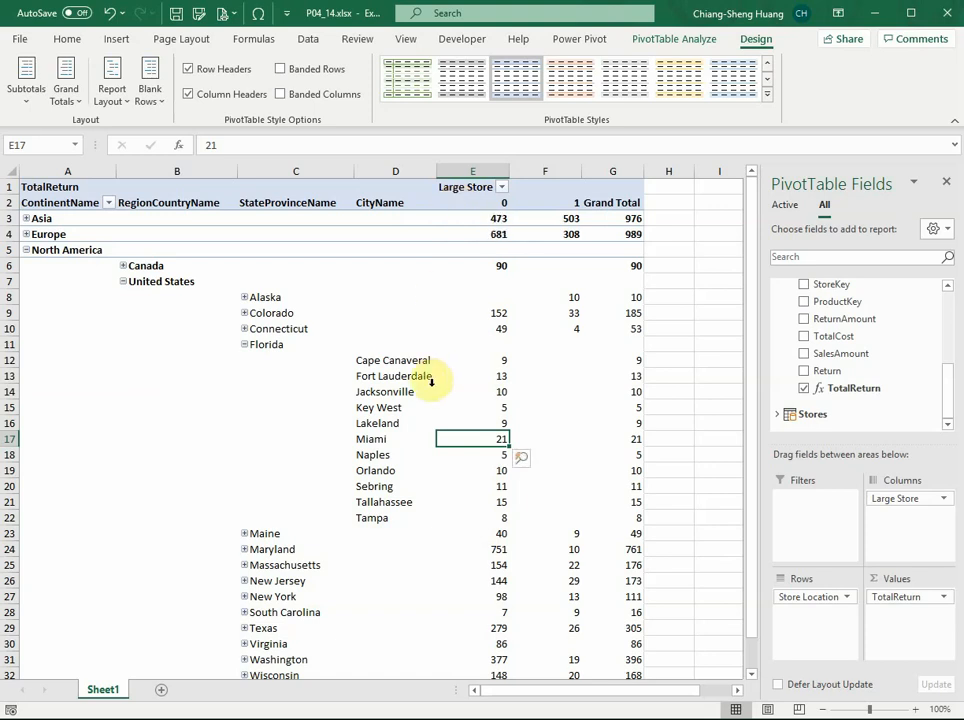
click(367, 410)
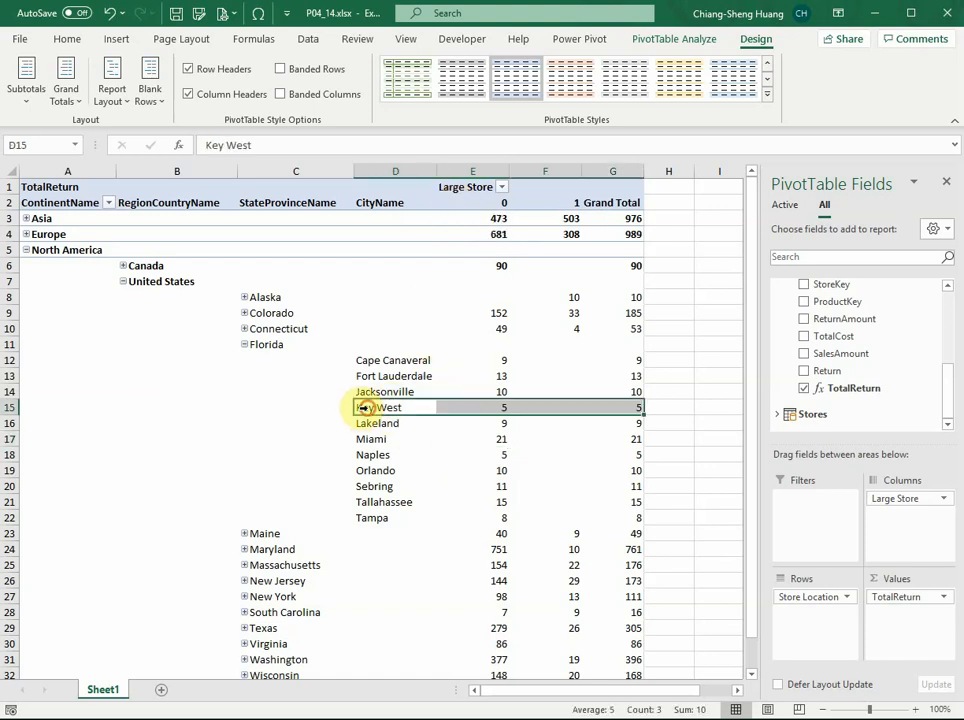
click(460, 408)
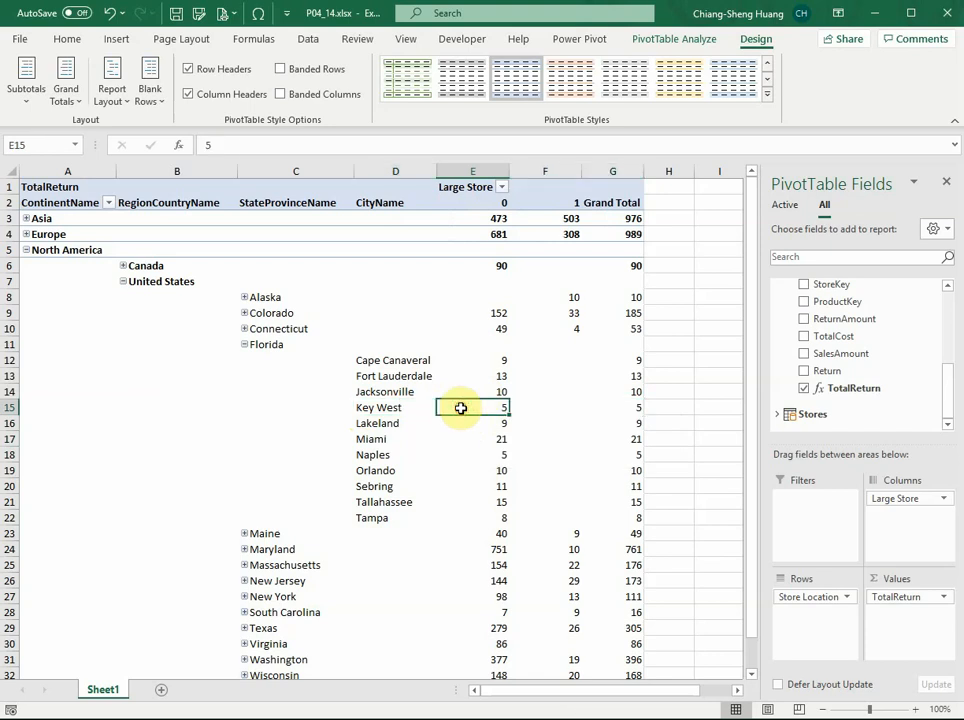
click(557, 411)
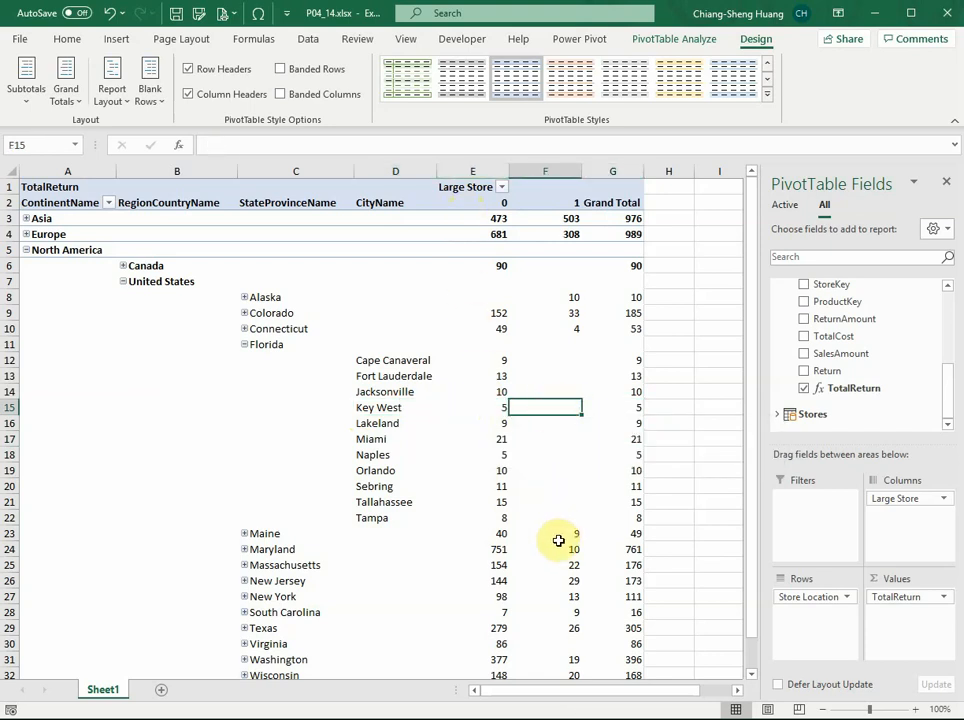
Expand Washington to its cities and check Fall City's returns for Large Store 0 and 1.
scroll(557, 540, down, 3)
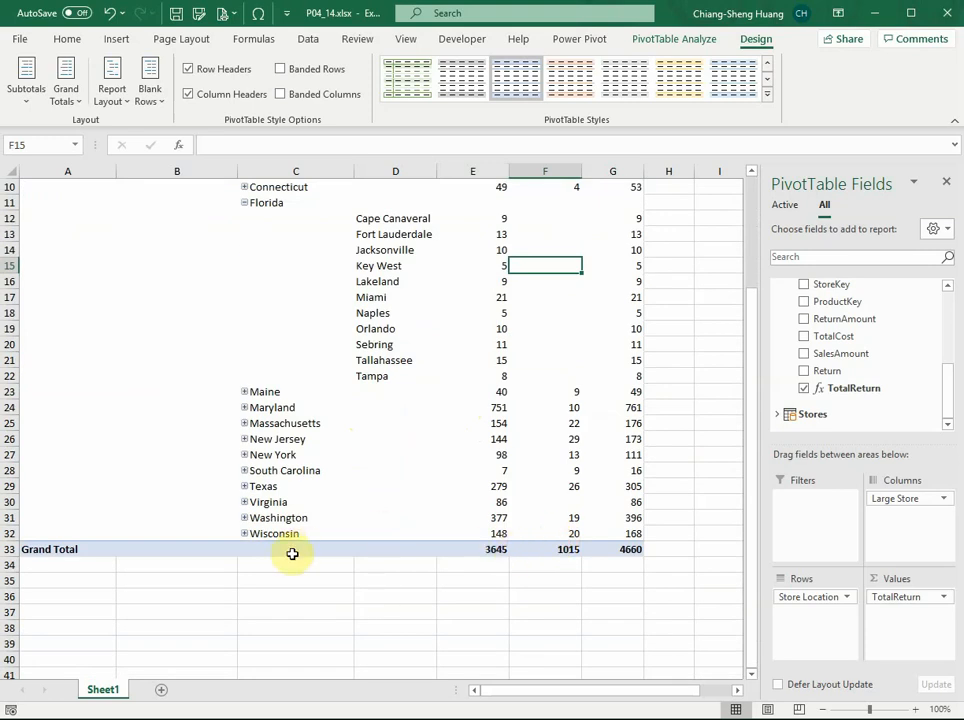
click(244, 518)
scroll(396, 553, down, 2)
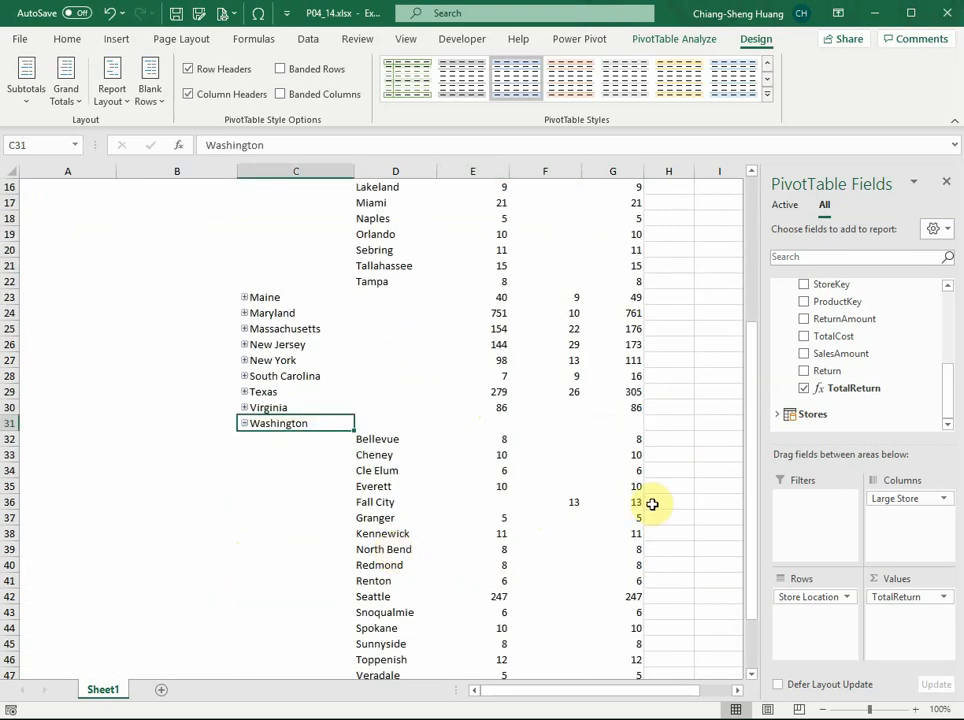
drag(360, 501, 556, 503)
click(556, 503)
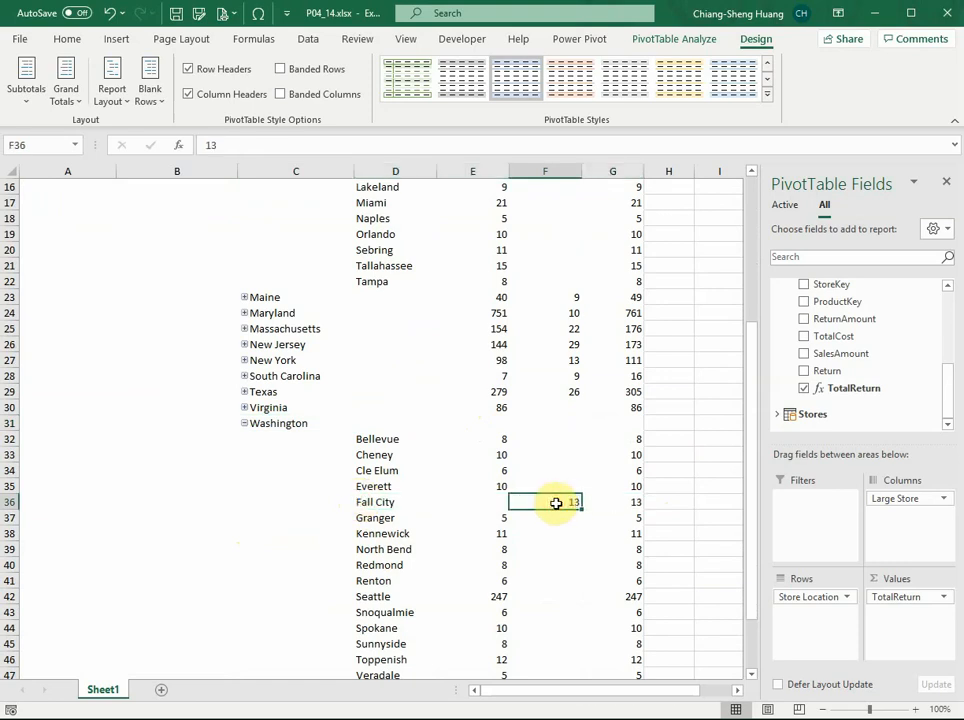
click(477, 505)
scroll(477, 505, up, 5)
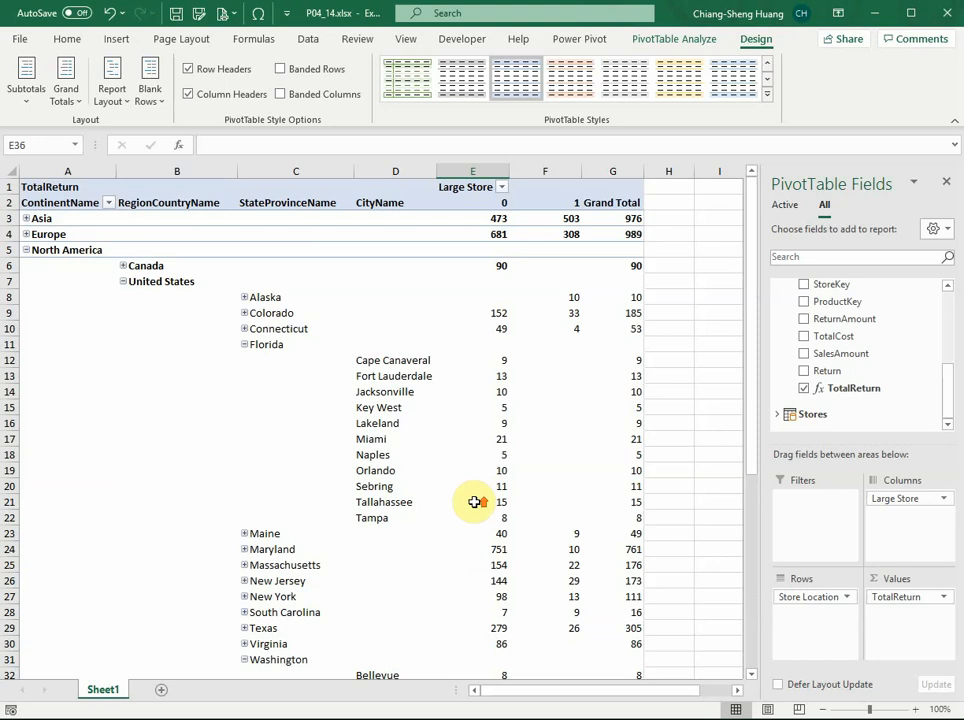